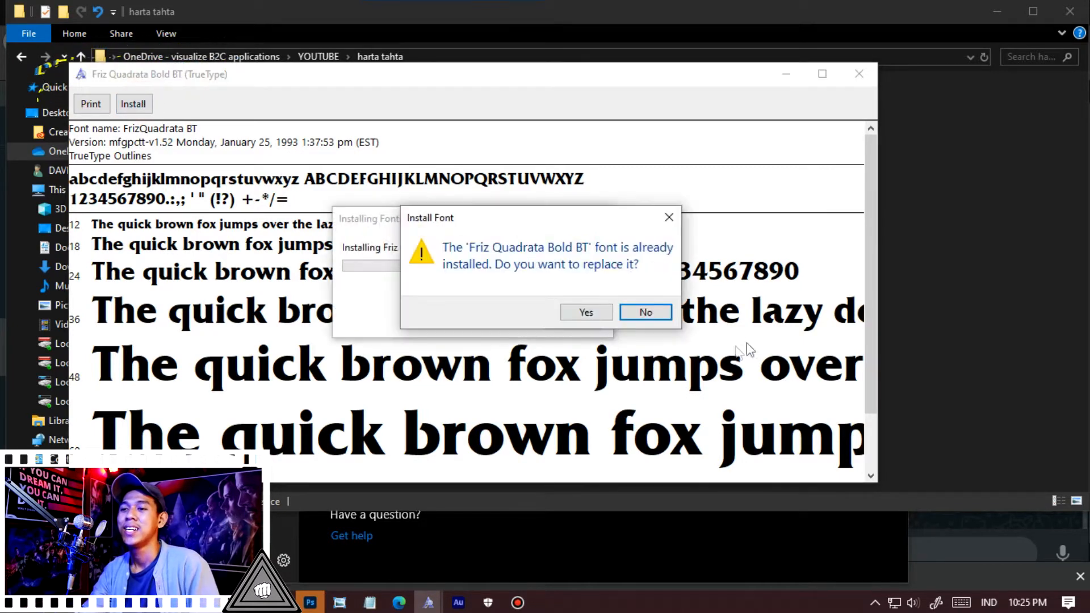
# Install the Friz Quadrata Bold BT font over the existing copy and preview frzquadb.ttf again
pyautogui.click(607, 310)
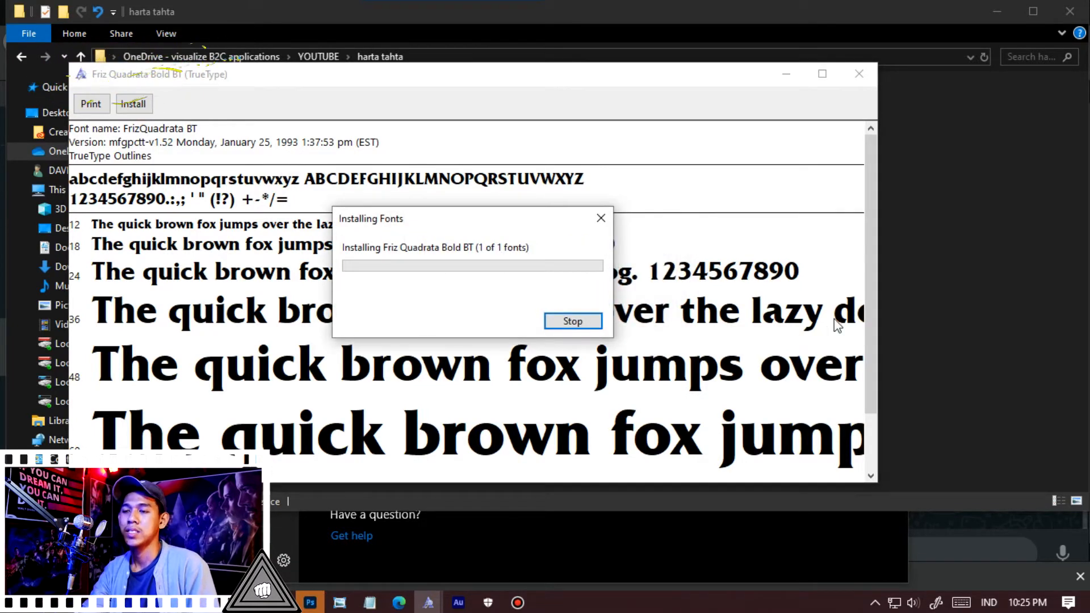
pyautogui.click(1017, 271)
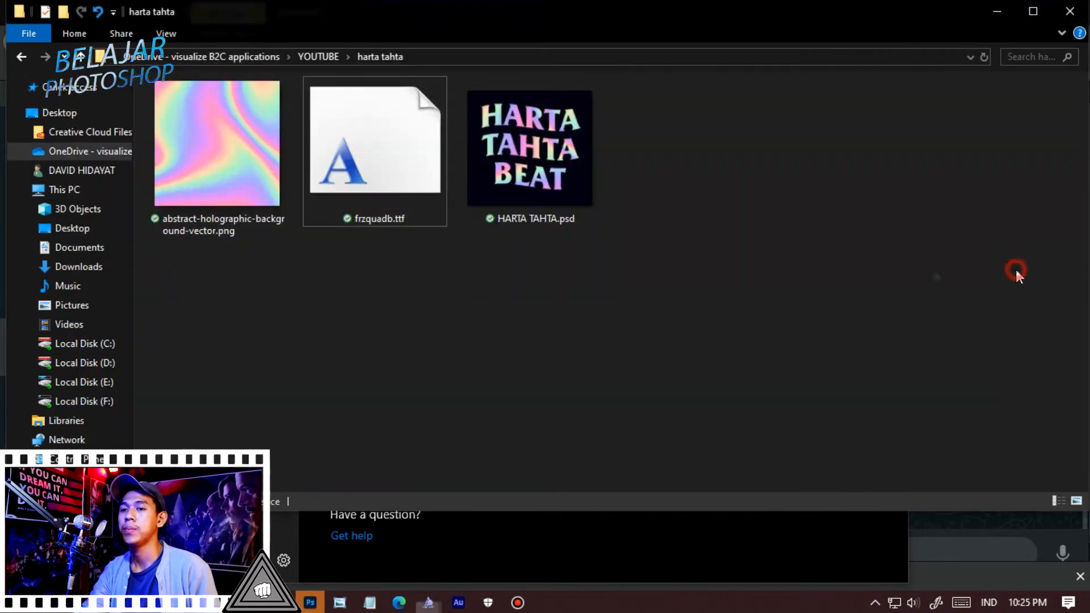
pyautogui.doubleClick(419, 172)
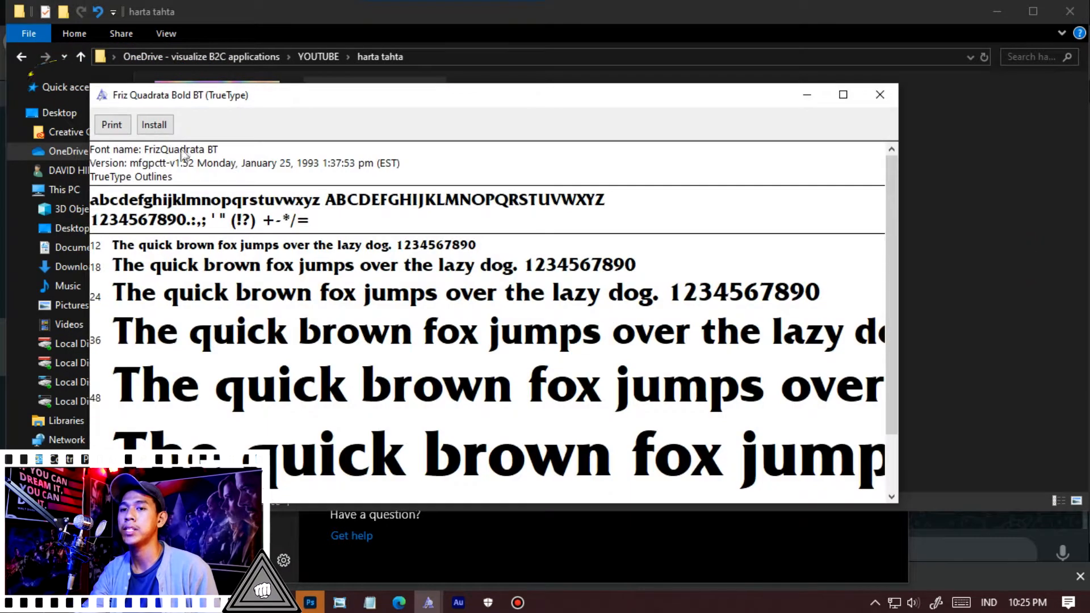
pyautogui.click(807, 94)
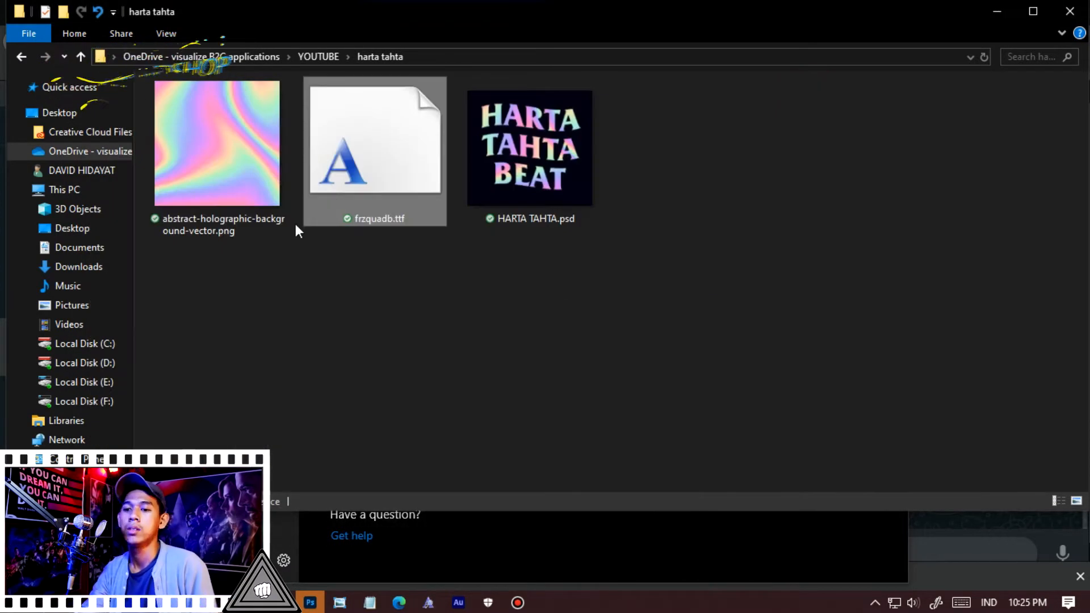
# Switch to Photoshop and begin a new document measured in centimeters
pyautogui.click(310, 603)
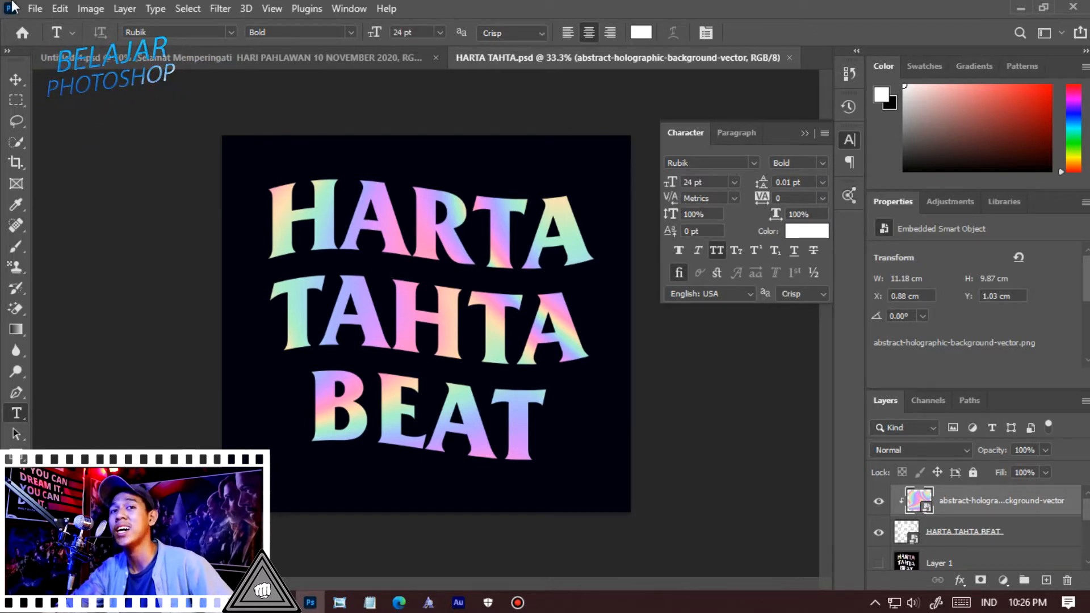
pyautogui.hotkey('ctrl', 'n')
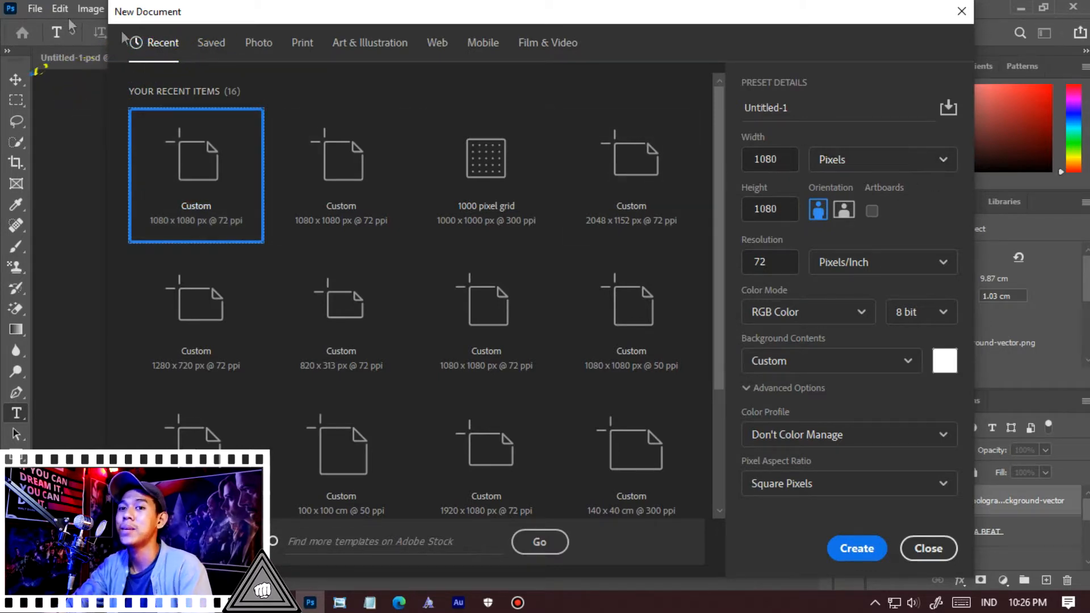
pyautogui.press('Escape')
pyautogui.click(35, 9)
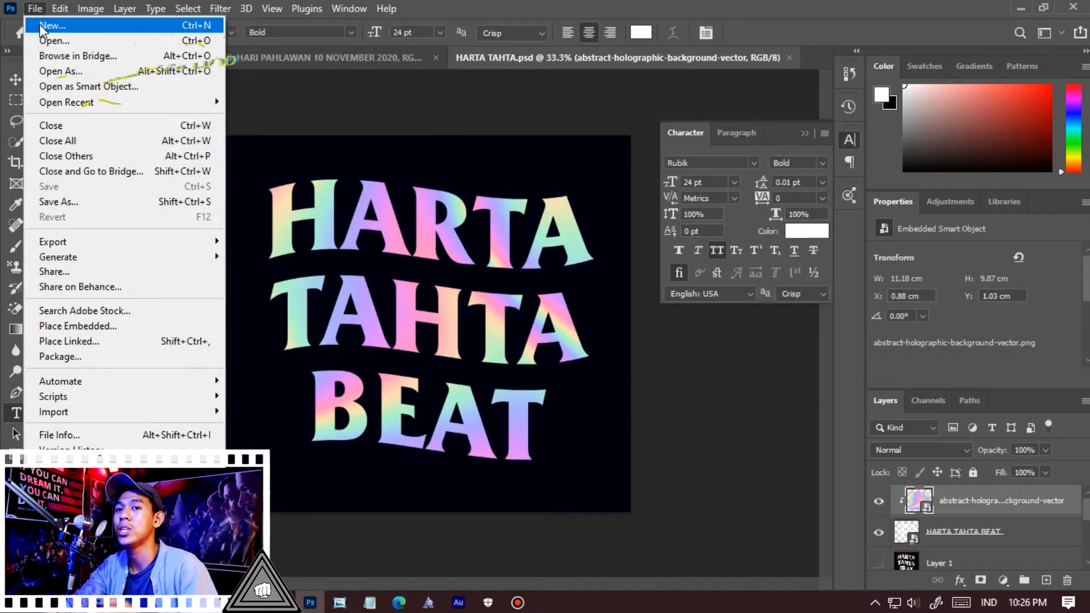
pyautogui.click(39, 23)
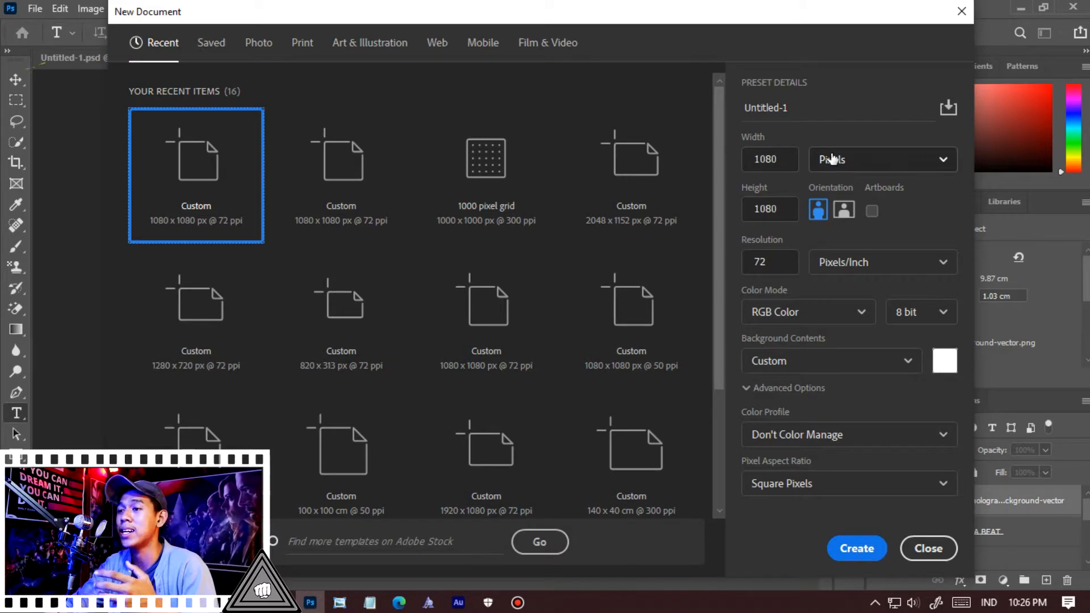
pyautogui.click(833, 159)
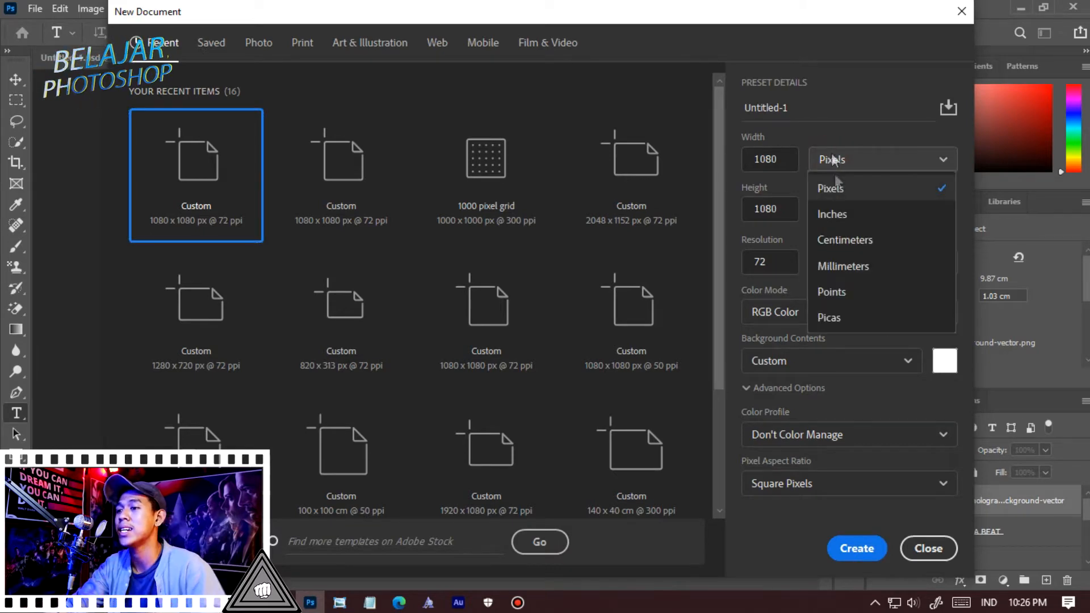
pyautogui.click(852, 242)
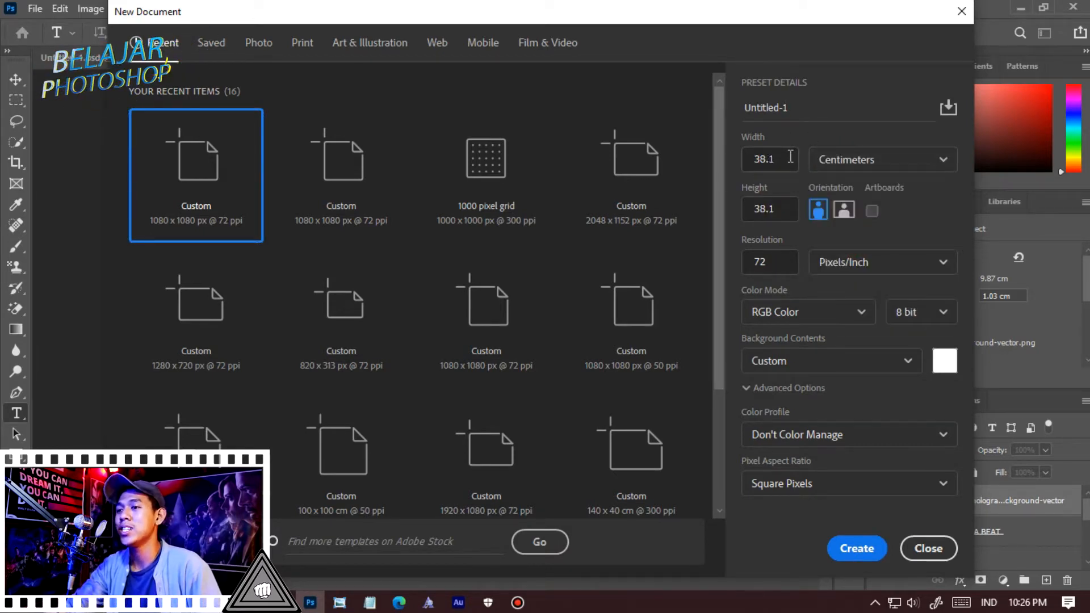
# Create the document with a width and height of 10 cm and a resolution of 300 pixels/inch
pyautogui.moveTo(790, 157); pyautogui.dragTo(720, 148)
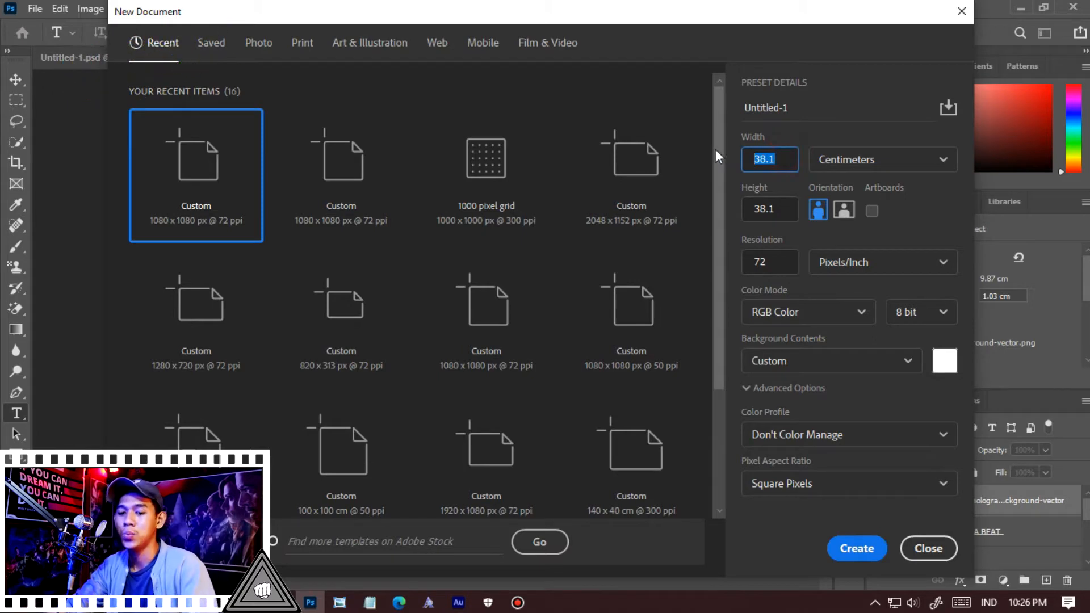
pyautogui.write('10')
pyautogui.click(765, 208)
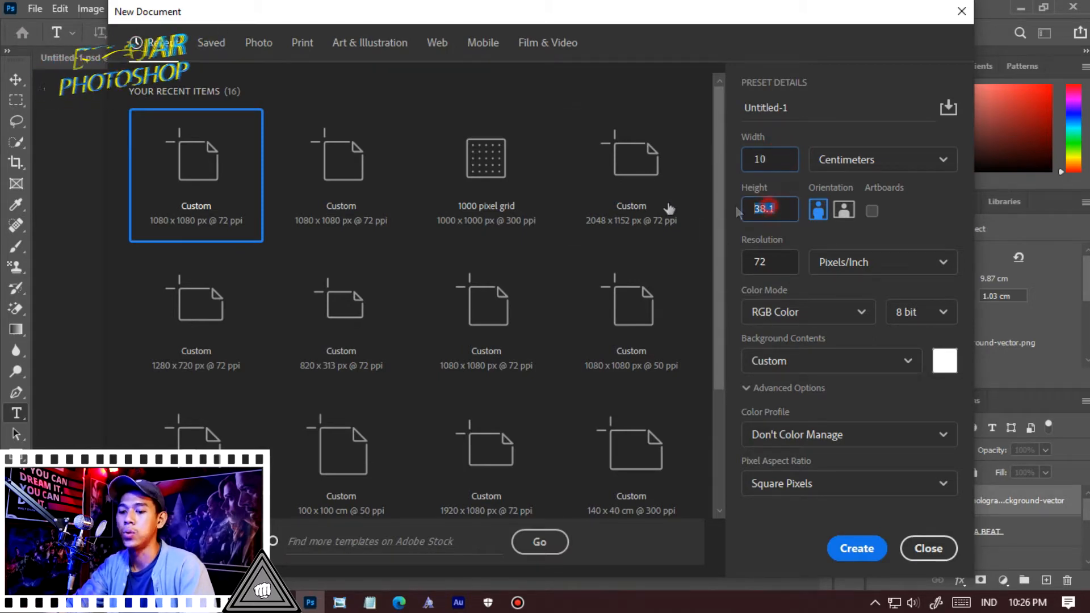
pyautogui.write('10')
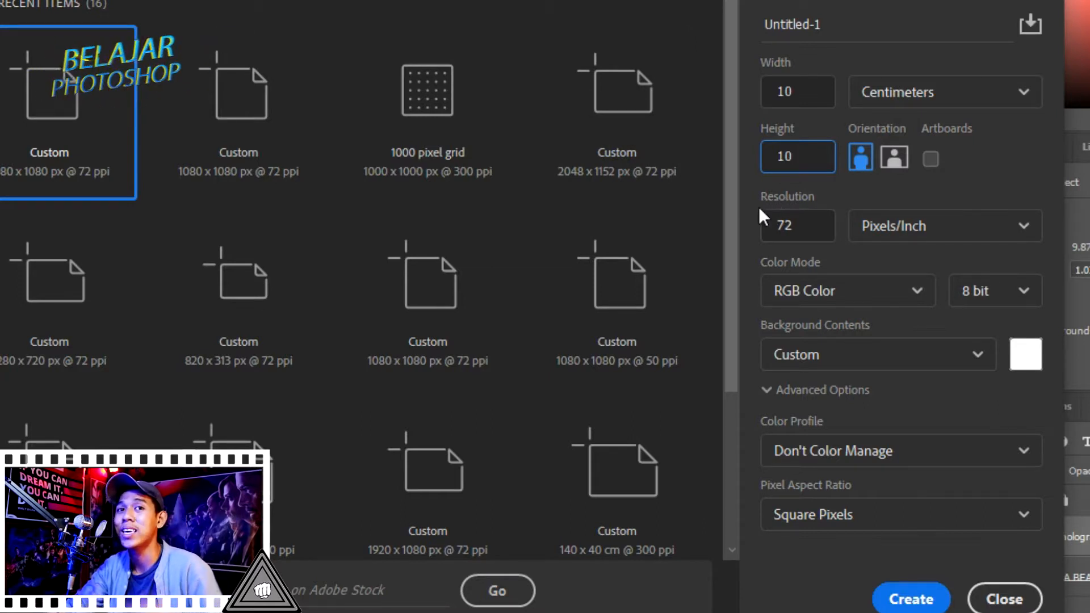
pyautogui.press('Tab')
pyautogui.write('300')
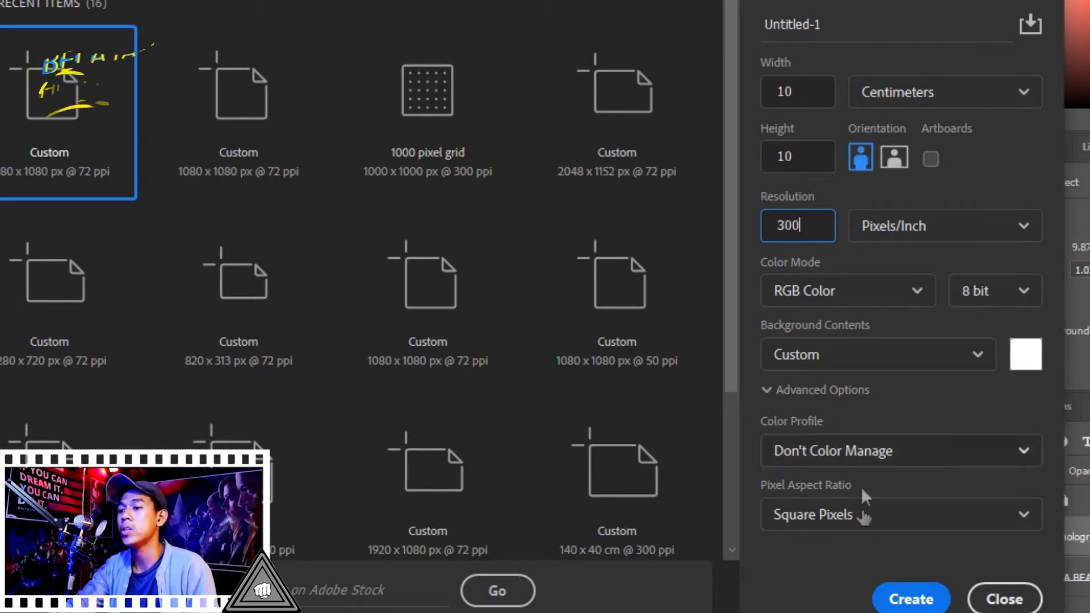
pyautogui.click(908, 600)
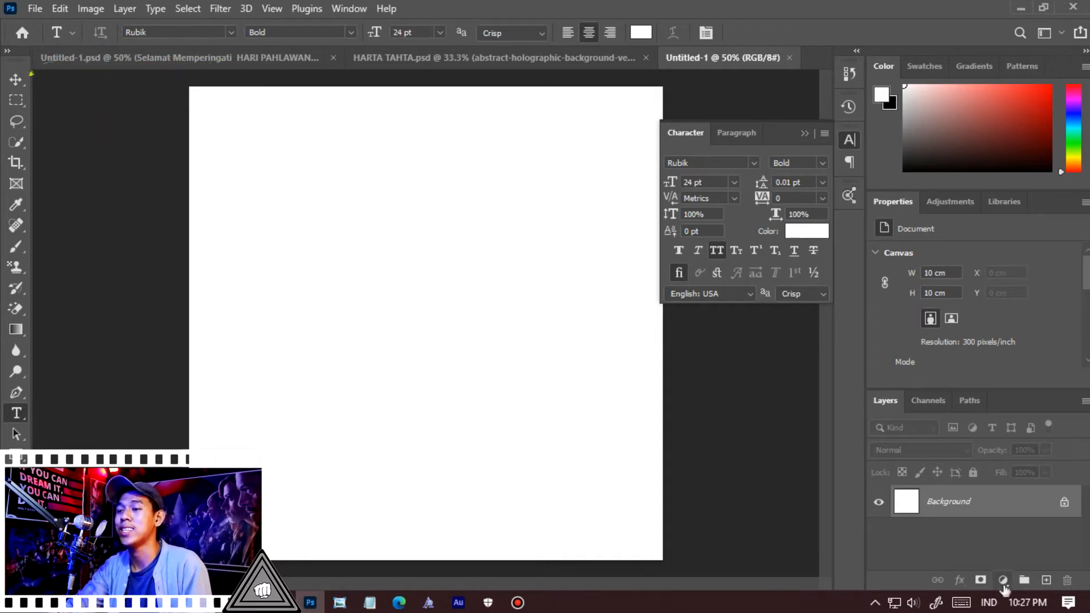
# Add a black (000000) Solid Color fill layer over the background and merge all layers
pyautogui.doubleClick(1053, 203)
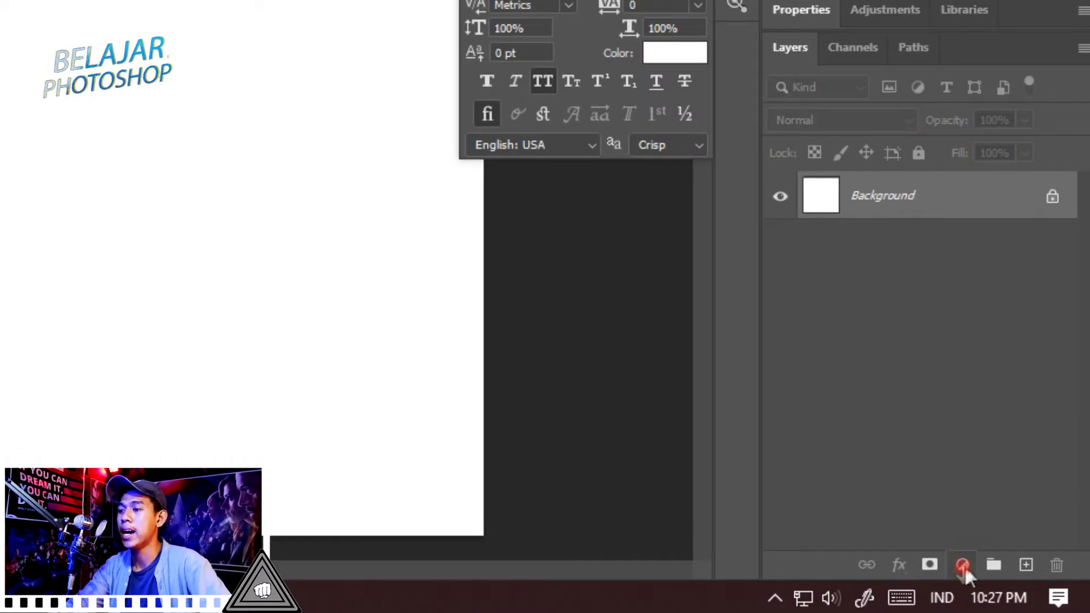
pyautogui.click(964, 565)
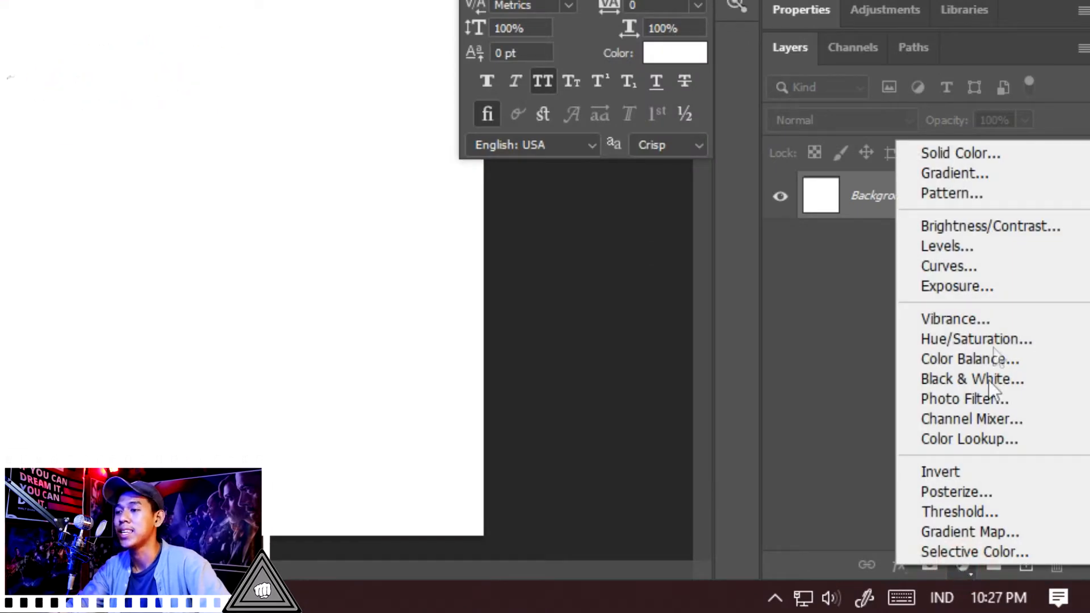
pyautogui.click(1002, 161)
pyautogui.moveTo(661, 155); pyautogui.dragTo(714, 314)
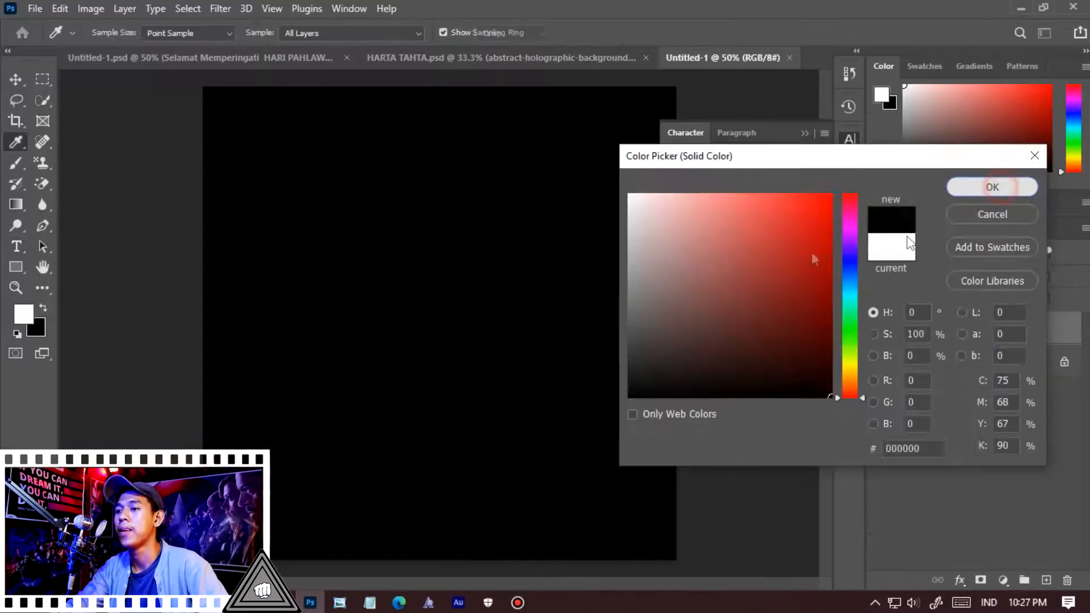
pyautogui.click(959, 2)
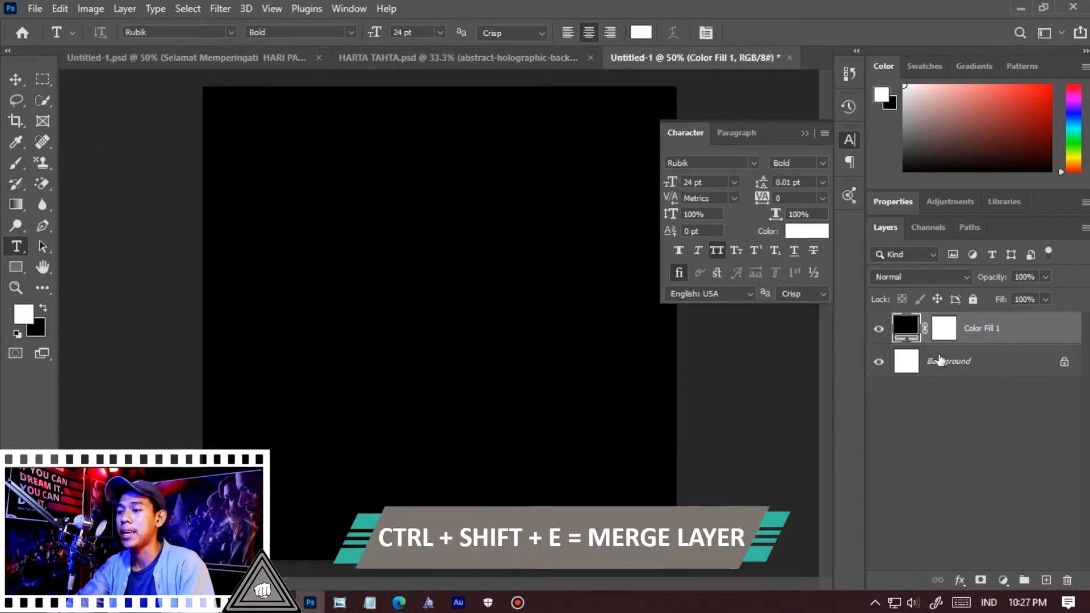
pyautogui.hotkey('ctrl', 'shift', 'e')
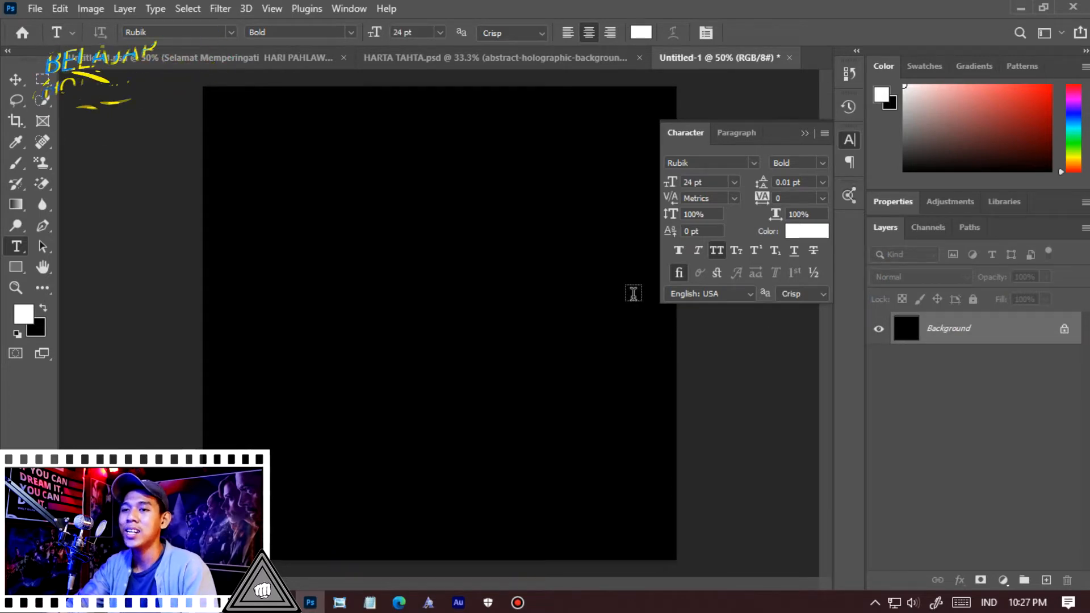
# View the finished design in HARTA TAHTA.psd for reference and return to the new black document
pyautogui.click(454, 59)
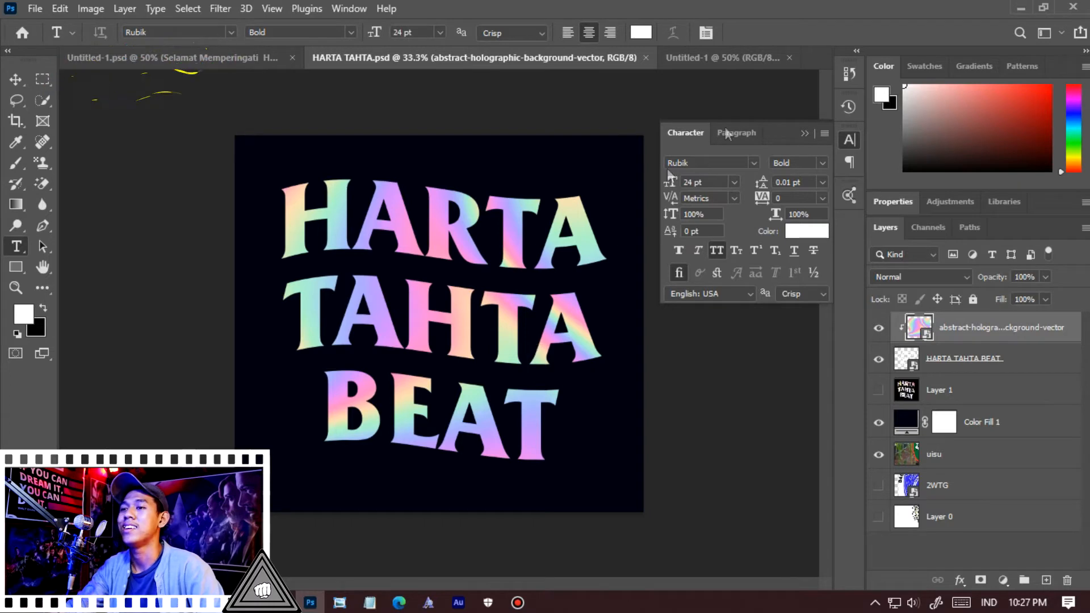
pyautogui.click(728, 57)
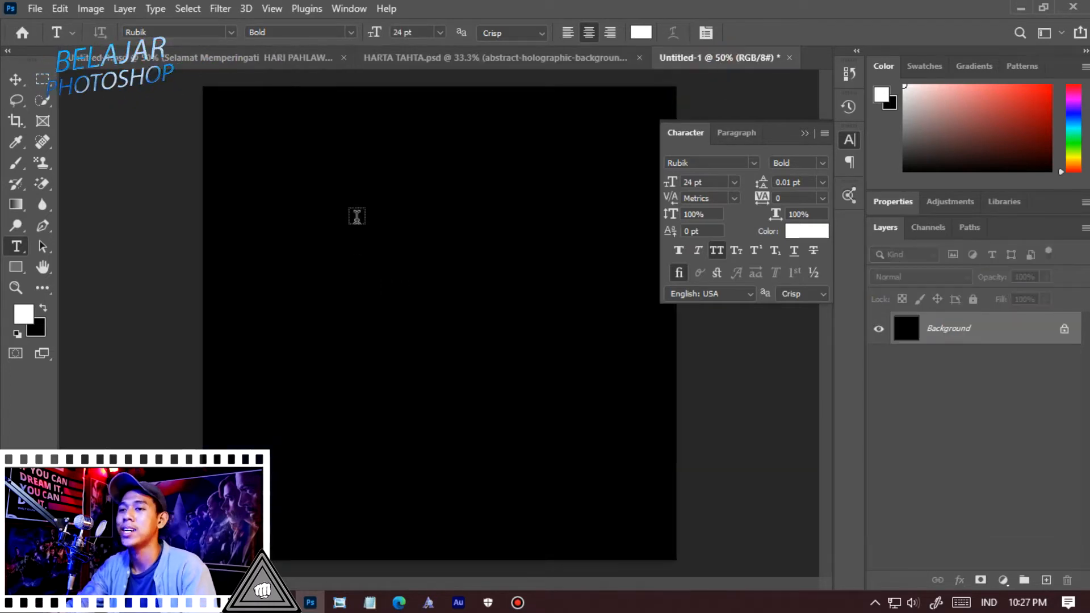
pyautogui.click(318, 208)
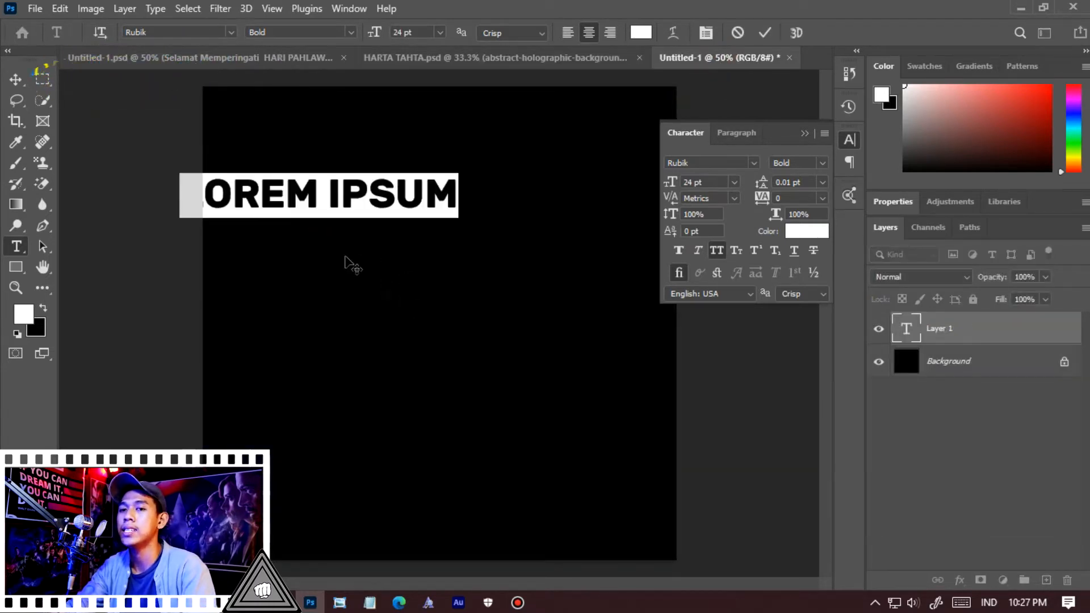
pyautogui.press('Escape')
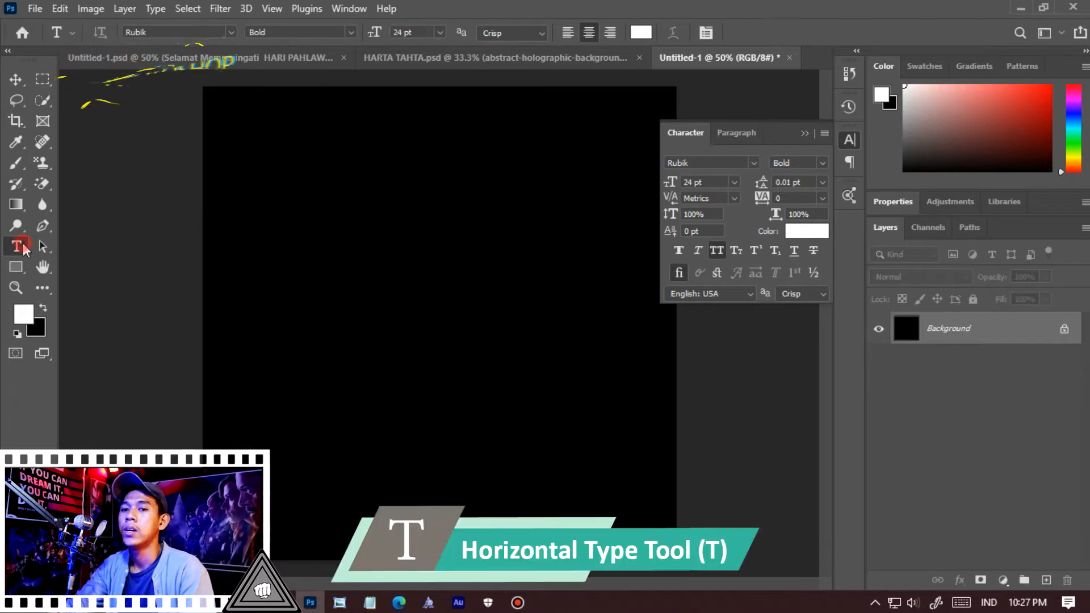
# Start a horizontal text layer in the upper-left area of the canvas and check the font name in the open font preview
pyautogui.click(22, 243)
pyautogui.click(74, 244)
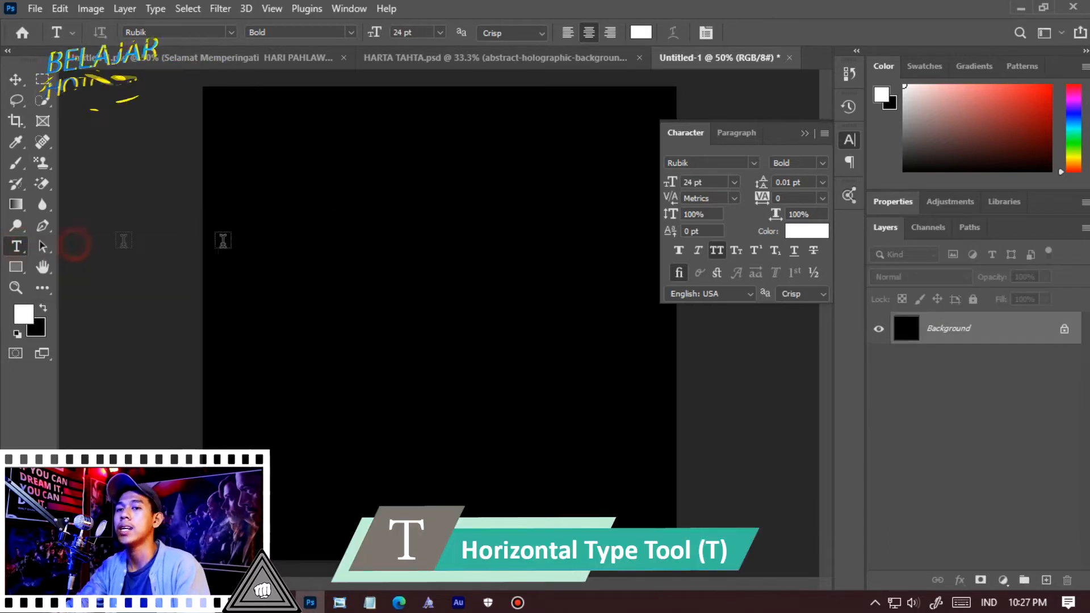
pyautogui.click(277, 223)
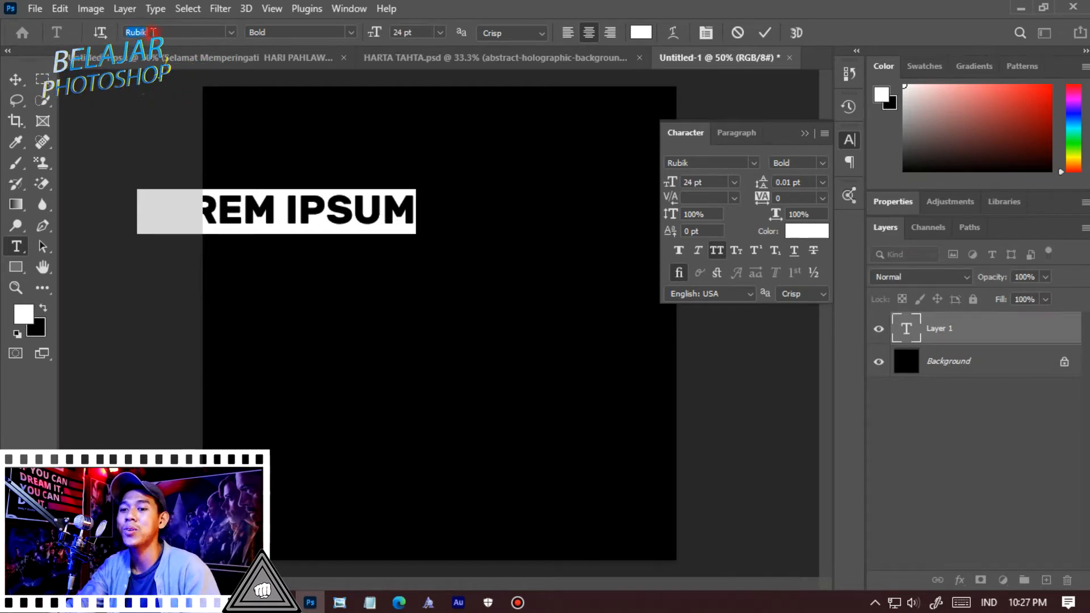
pyautogui.click(428, 602)
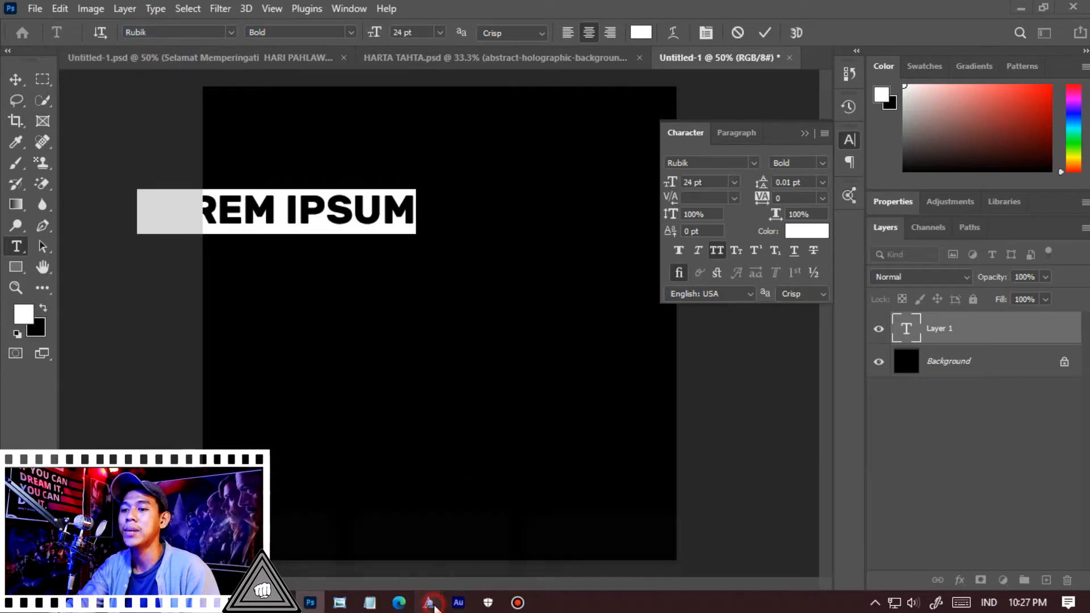
pyautogui.click(611, 533)
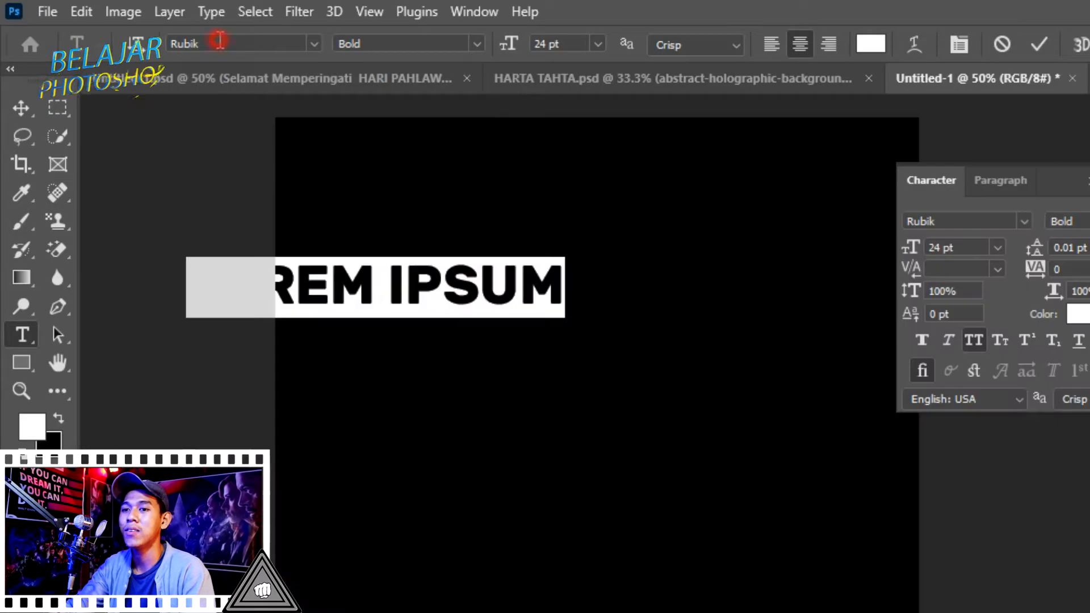
# Change the font of the whole placeholder text to FrizQuadrata BT Bold
pyautogui.click(443, 293)
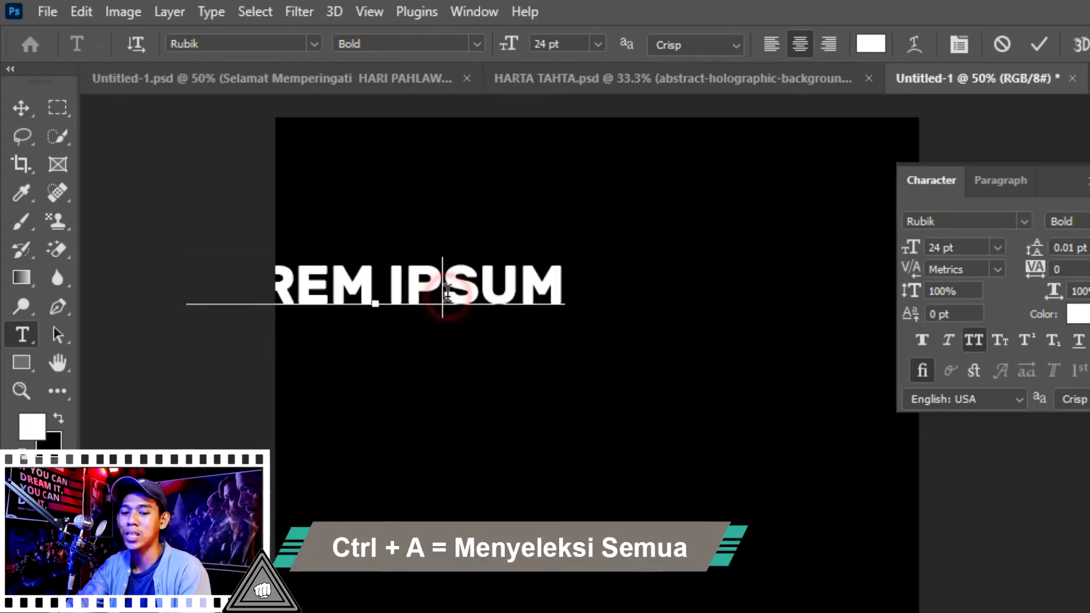
pyautogui.hotkey('ctrl', 'a')
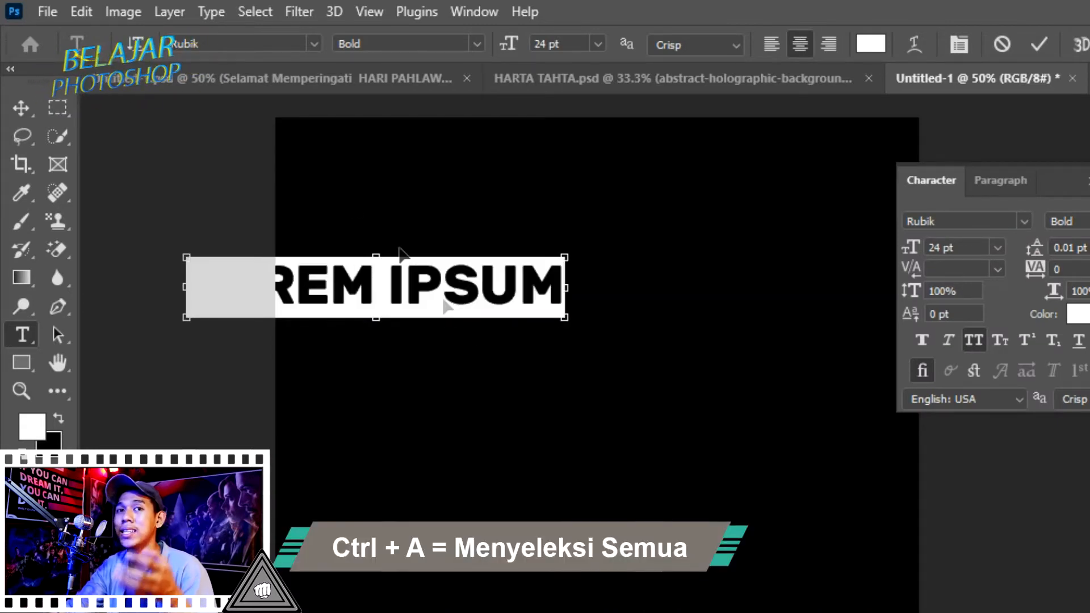
pyautogui.click(254, 45)
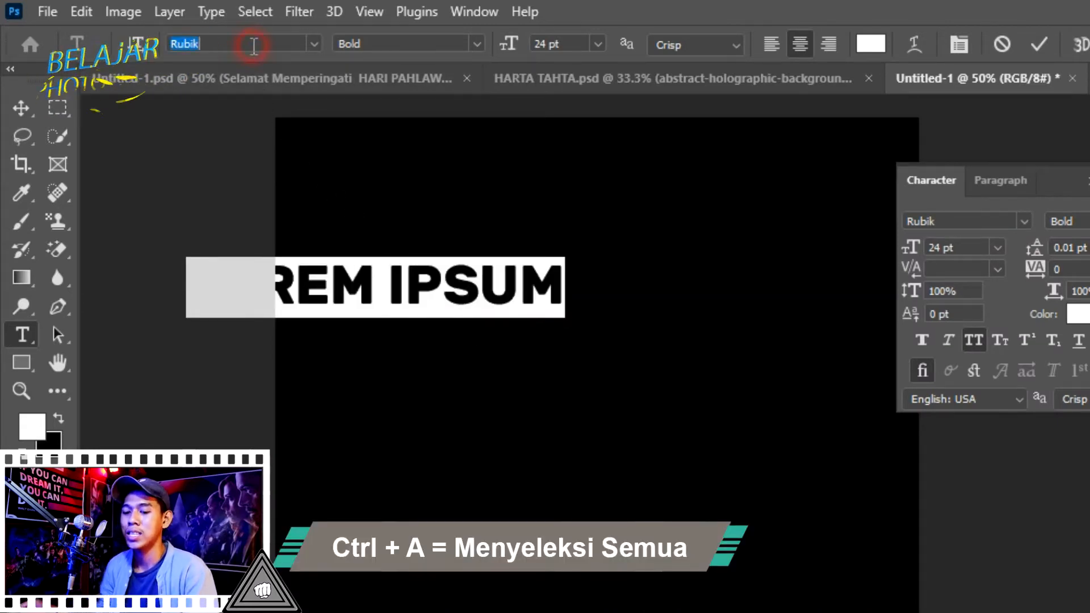
pyautogui.write('friz')
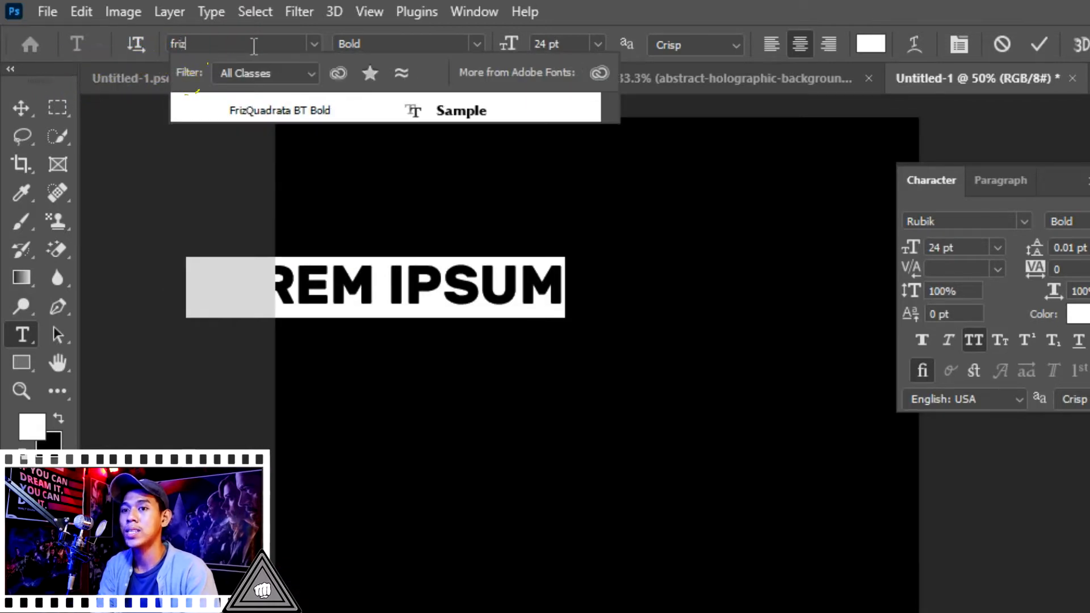
pyautogui.press('Return')
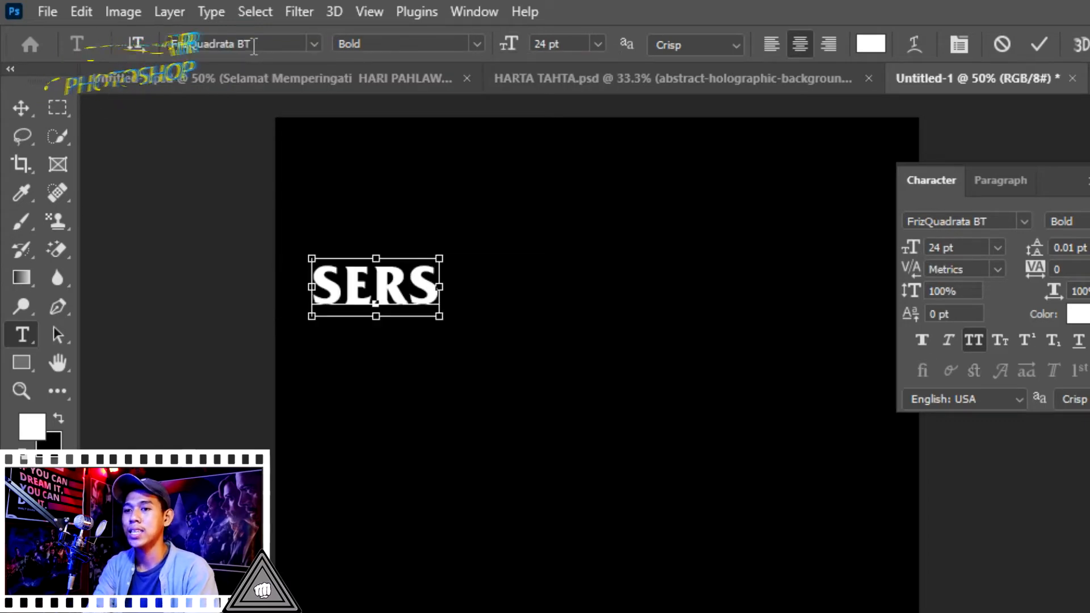
# Replace the text with the words HARTA, TAHTA and RAISA on three separate lines
pyautogui.hotkey('ctrl', 'a')
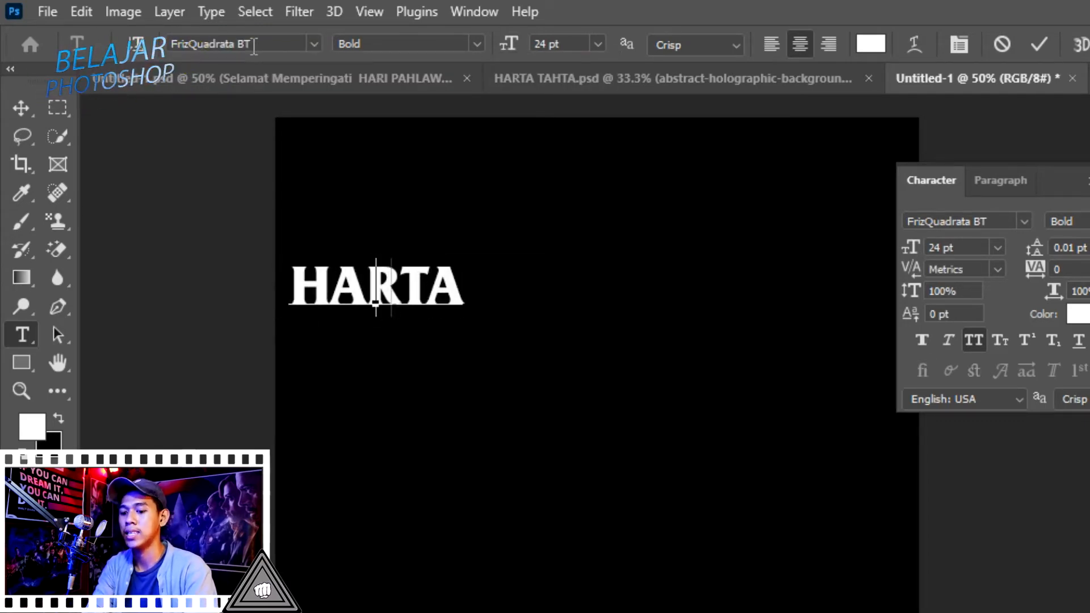
pyautogui.write('TAHTA')
pyautogui.press('Return')
pyautogui.write('RAISA')
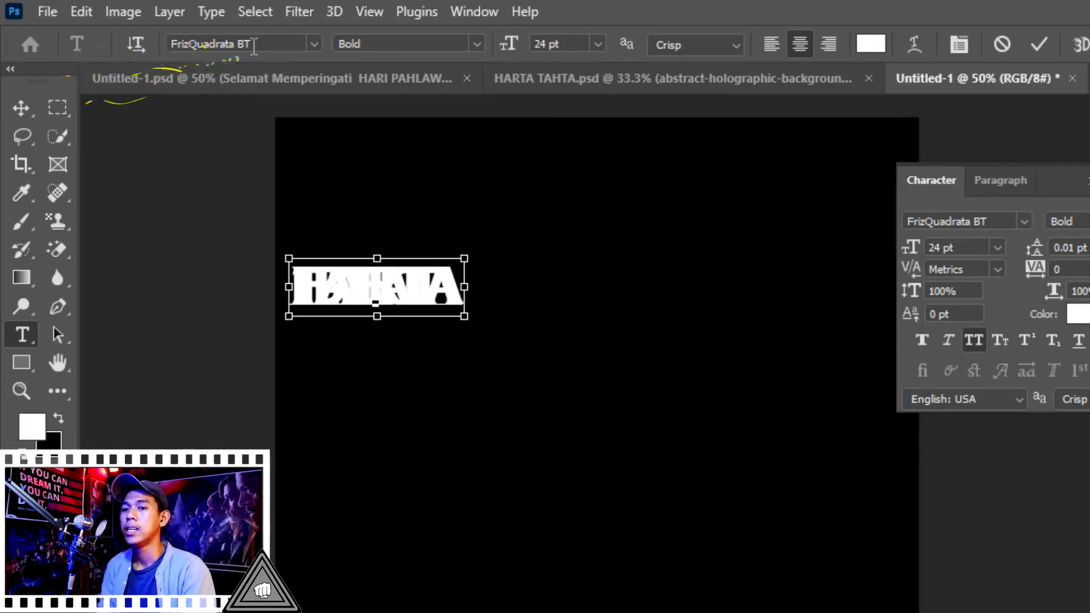
# Set the leading of the whole HARTA TAHTA BEAT text to Auto and commit the edit
pyautogui.hotkey('ctrl', 'a')
pyautogui.hotkey('ctrl', 'Return')
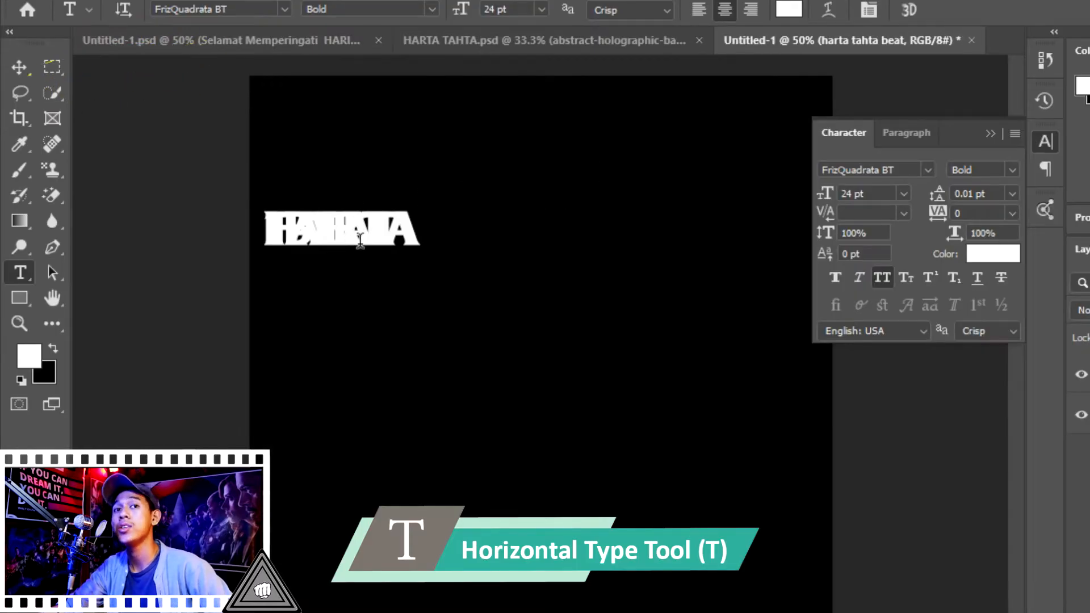
pyautogui.click(361, 240)
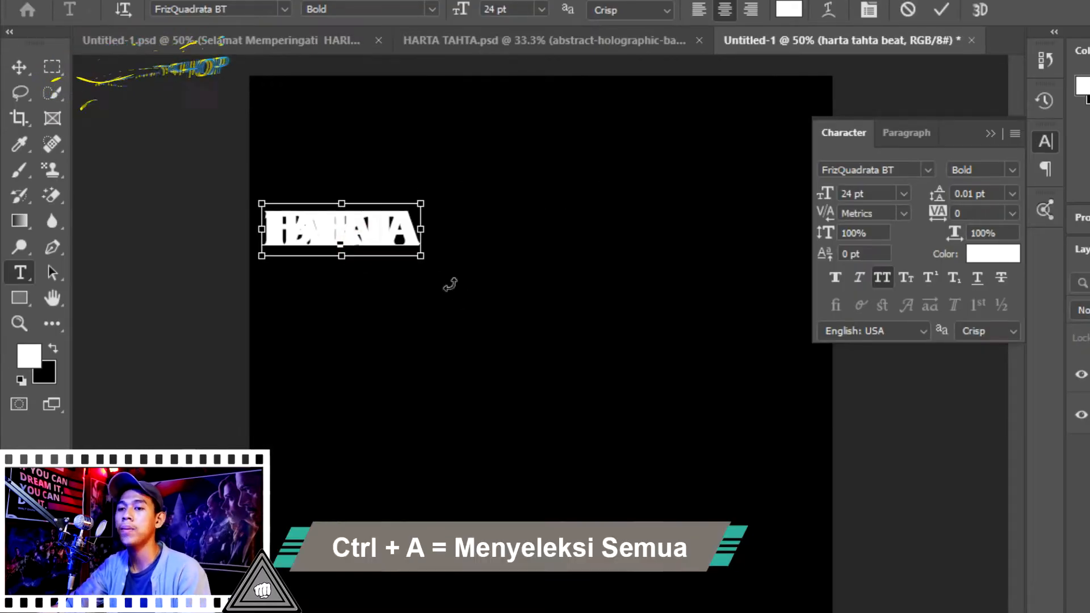
pyautogui.hotkey('ctrl', 'a')
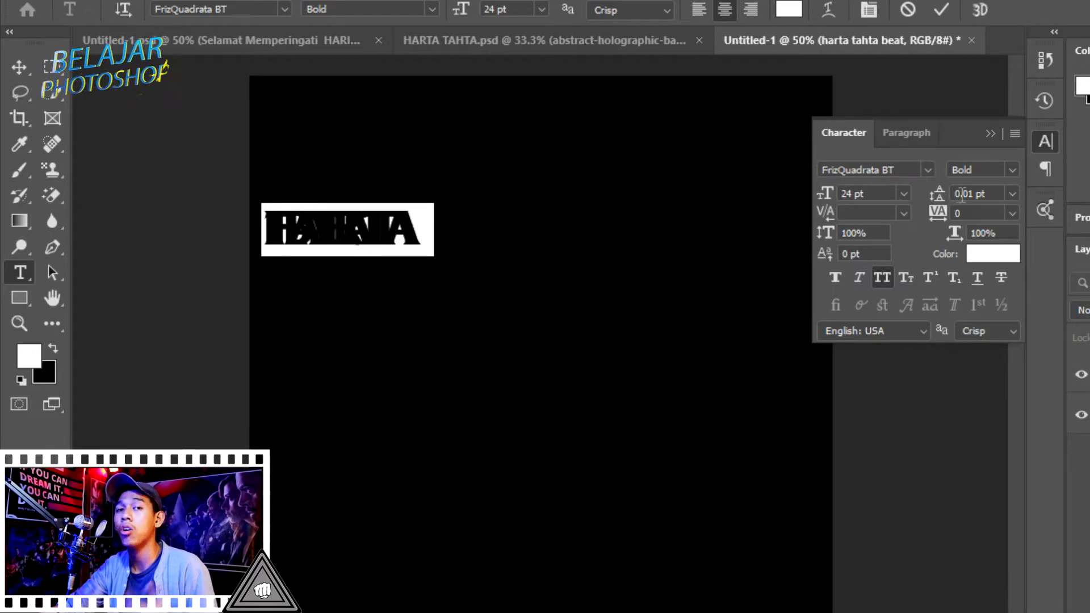
pyautogui.click(1013, 194)
pyautogui.click(1008, 214)
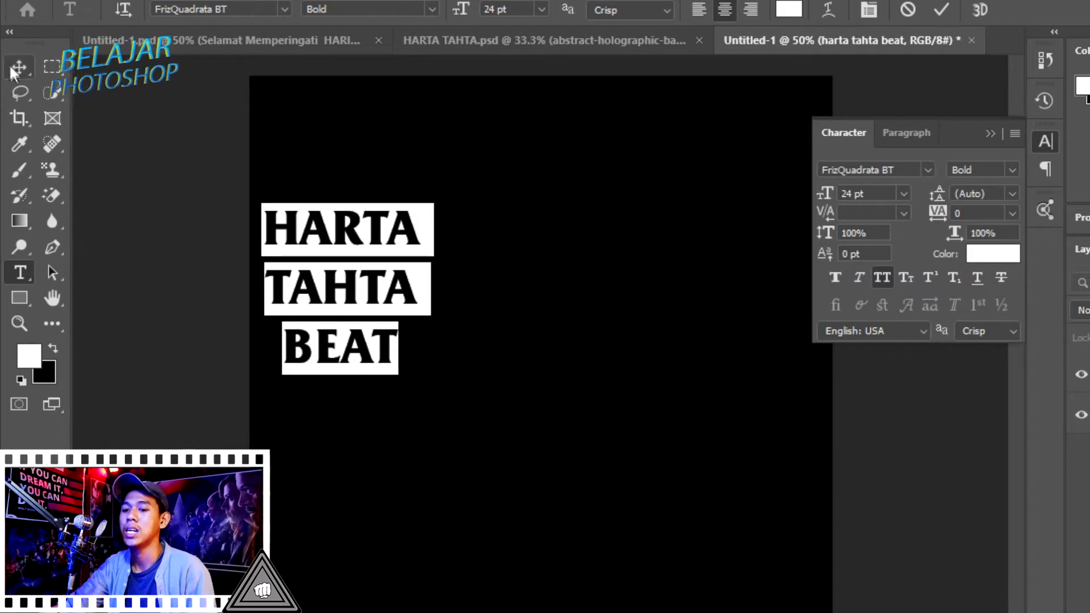
pyautogui.hotkey('ctrl', 'Return')
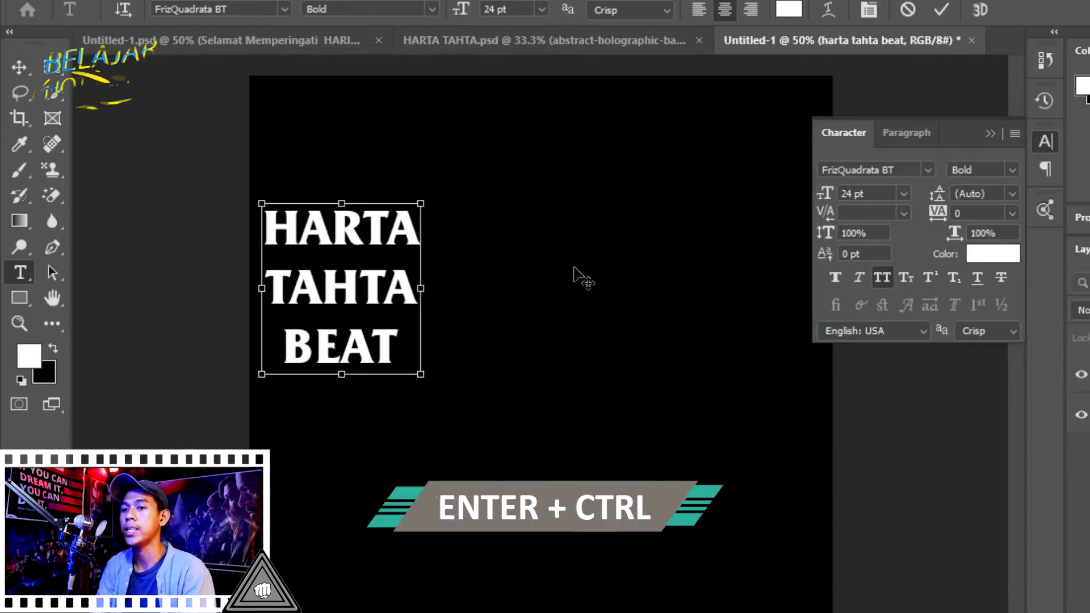
# Move the three-line text block from the canvas edge to the middle of the canvas
pyautogui.press('v')
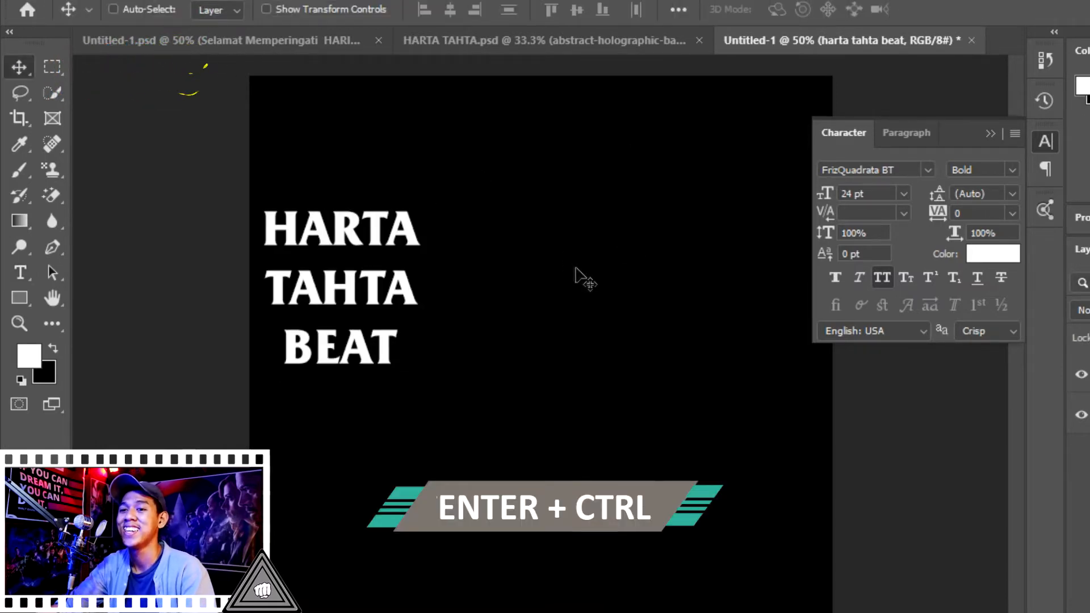
pyautogui.scroll(2, 549, 311)
pyautogui.moveTo(333, 240); pyautogui.dragTo(545, 296)
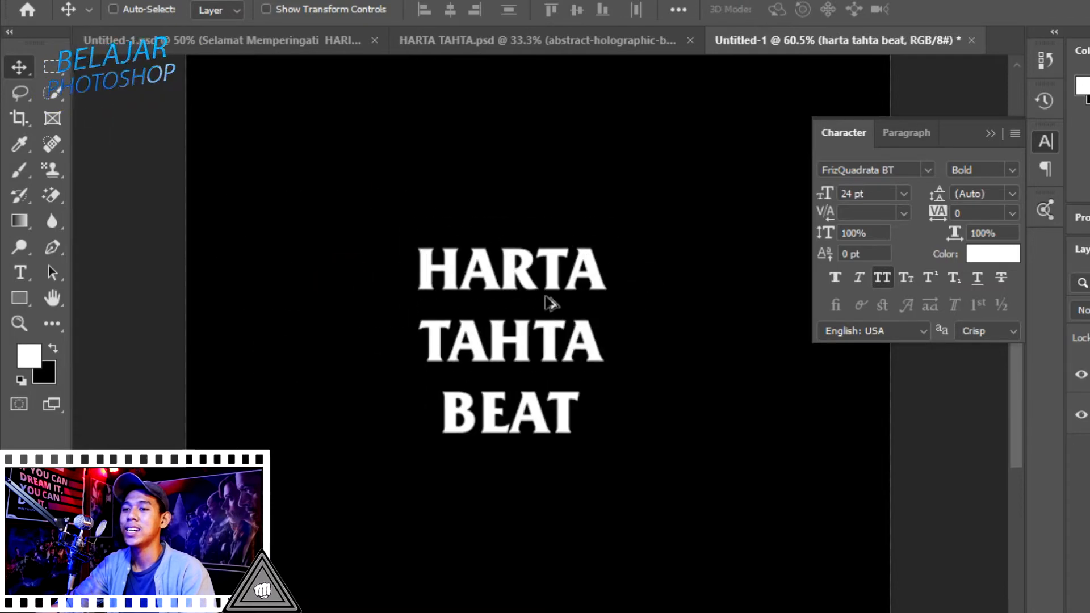
# Scale the text block proportionally from its centre to about 266% with Free Transform
pyautogui.scroll(-3, 562, 335)
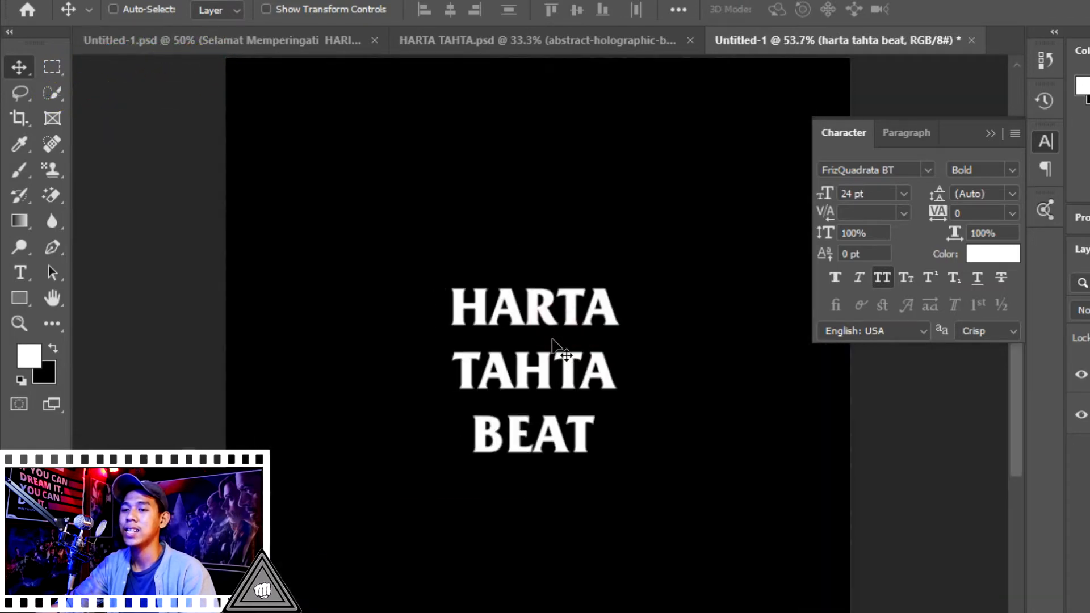
pyautogui.scroll(-3, 596, 363)
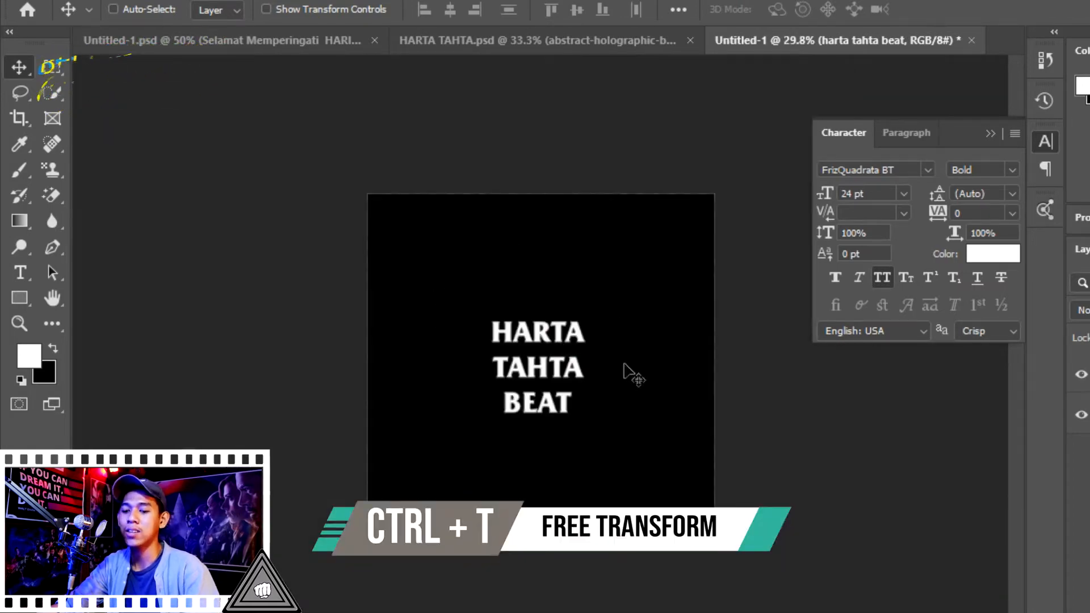
pyautogui.hotkey('ctrl', 't')
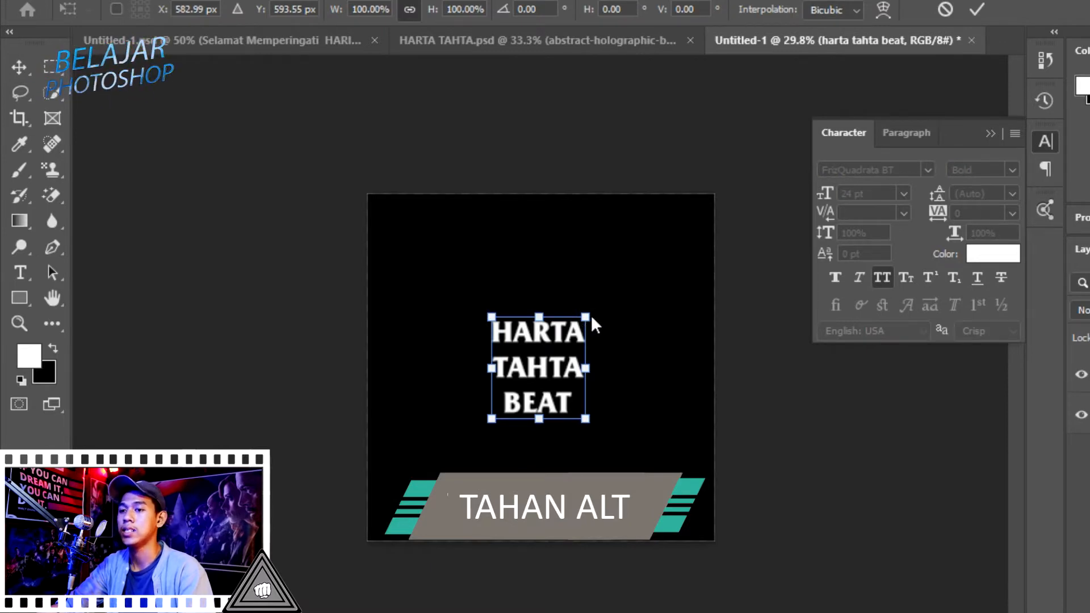
pyautogui.moveTo(585, 317); pyautogui.dragTo(663, 232)
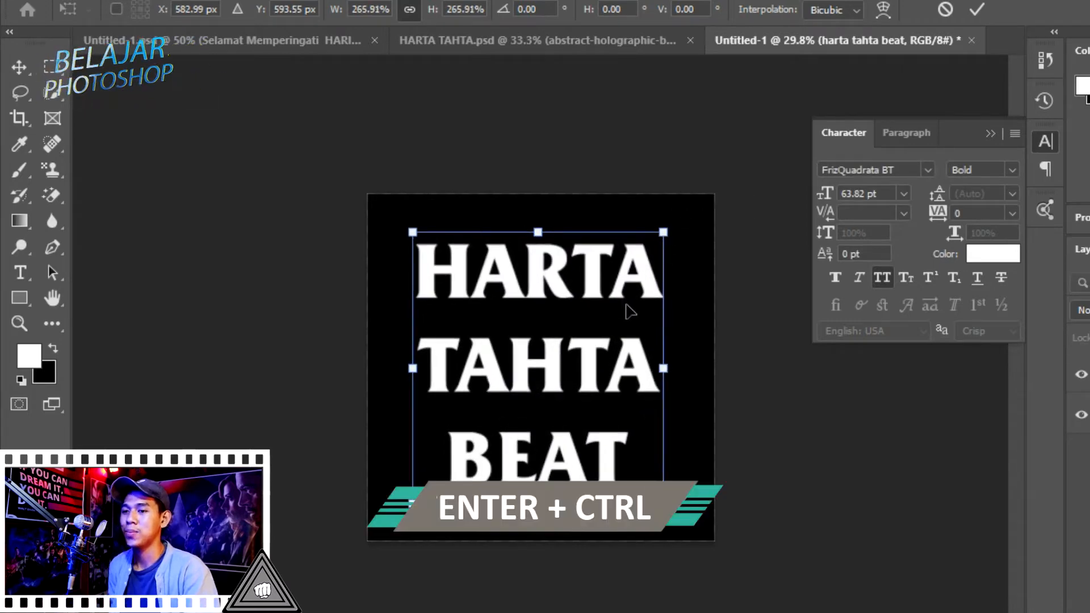
pyautogui.hotkey('ctrl', 'Return')
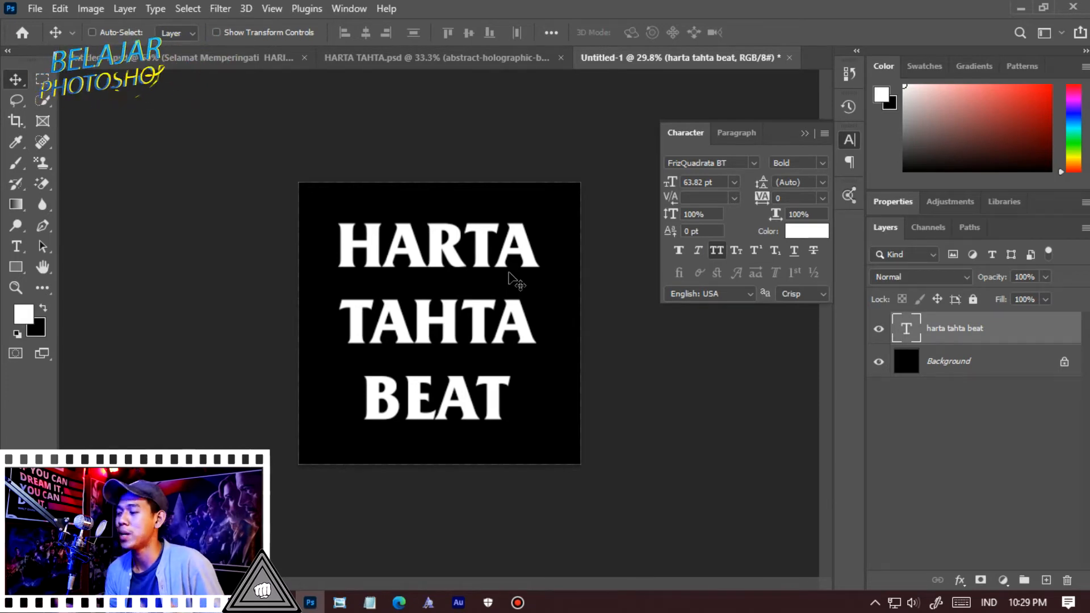
# View the finished HARTA TAHTA.psd design for comparison and set the leading of the whole text in the new document to 54 pt
pyautogui.click(523, 56)
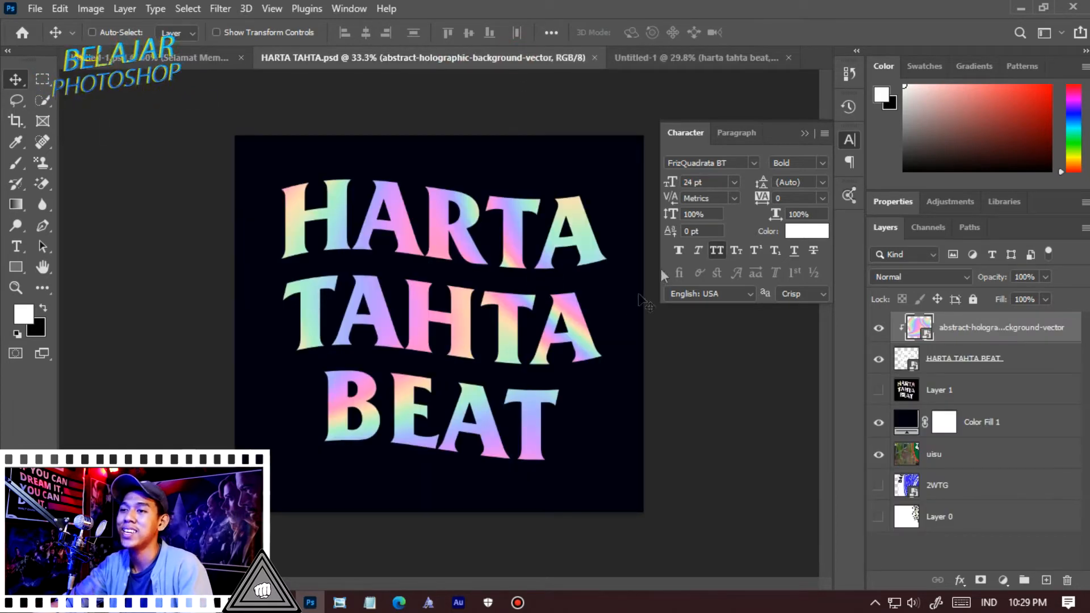
pyautogui.click(694, 61)
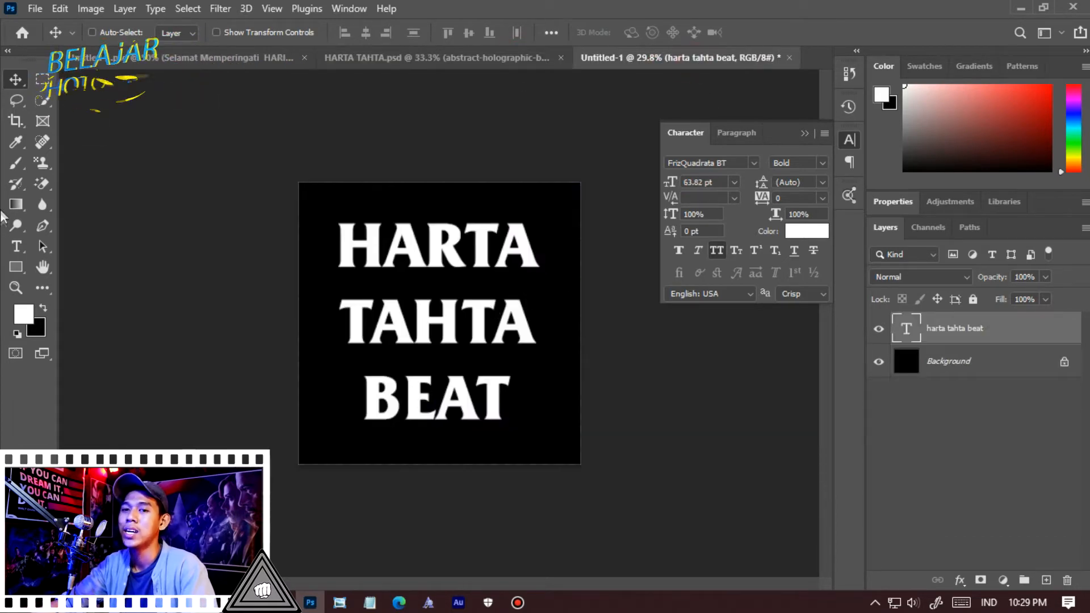
pyautogui.click(16, 246)
pyautogui.rightClick(16, 246)
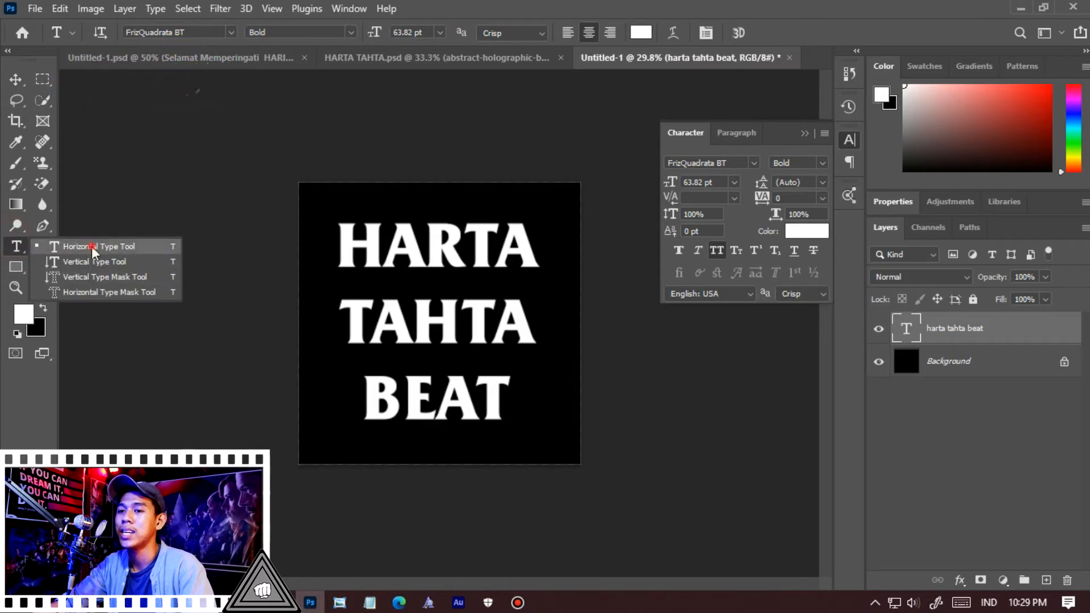
pyautogui.click(57, 246)
pyautogui.click(514, 262)
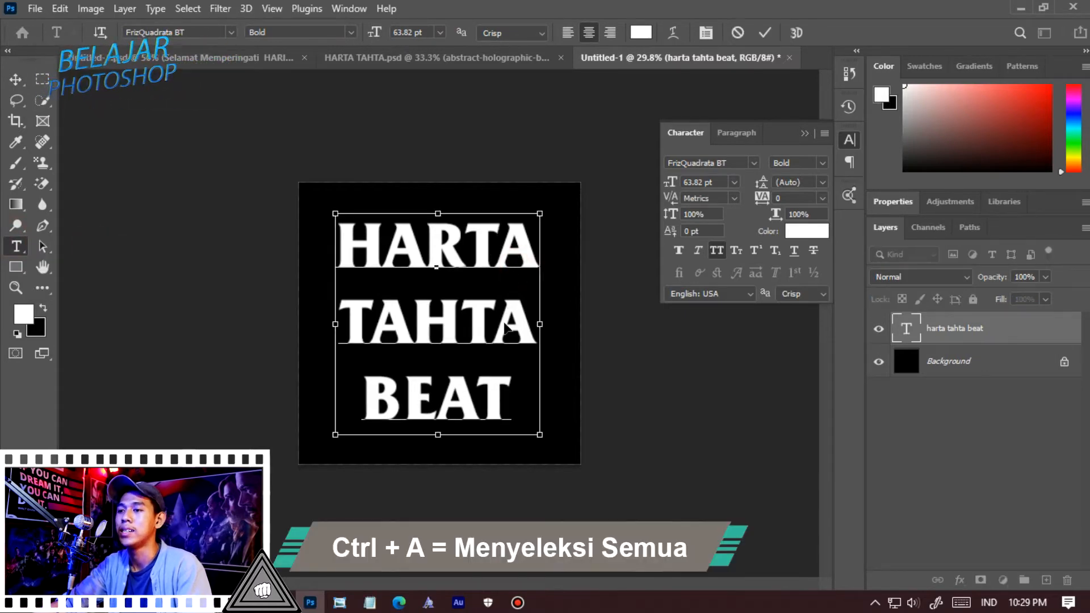
pyautogui.hotkey('ctrl', 'a')
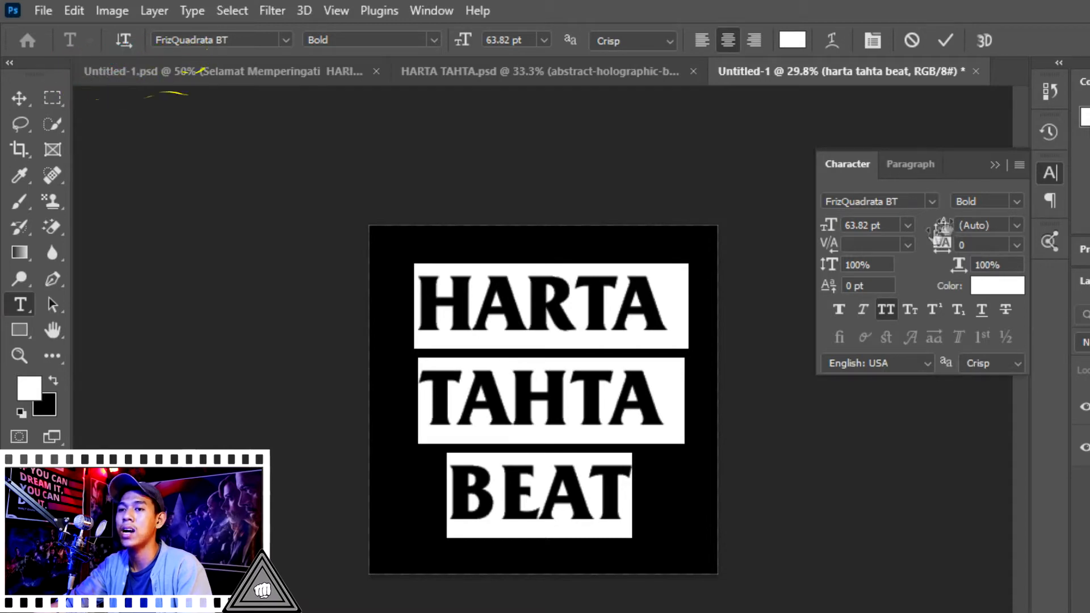
pyautogui.click(434, 12)
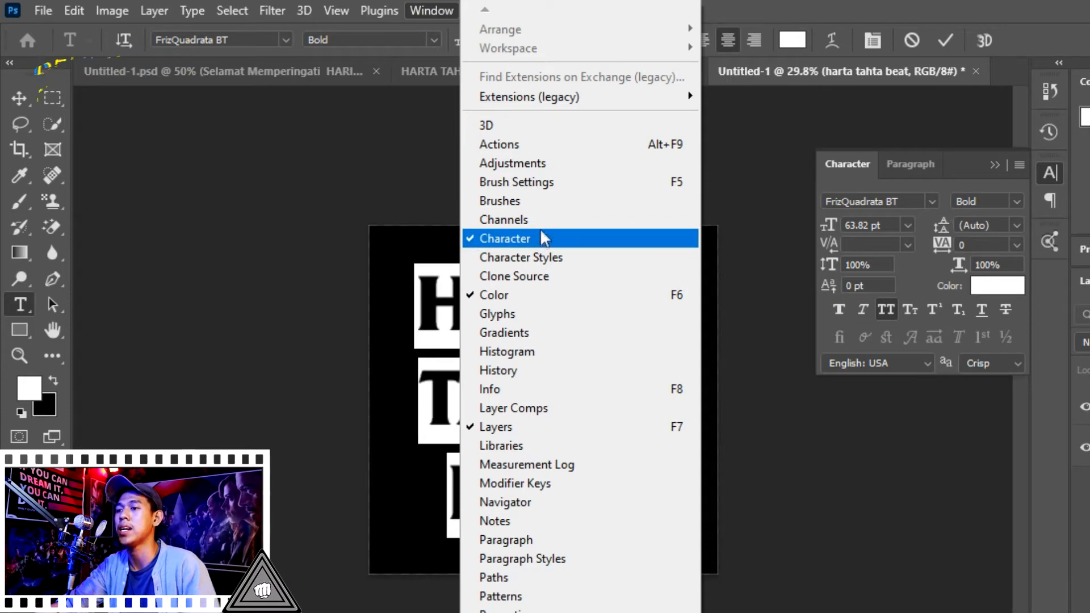
pyautogui.click(940, 230)
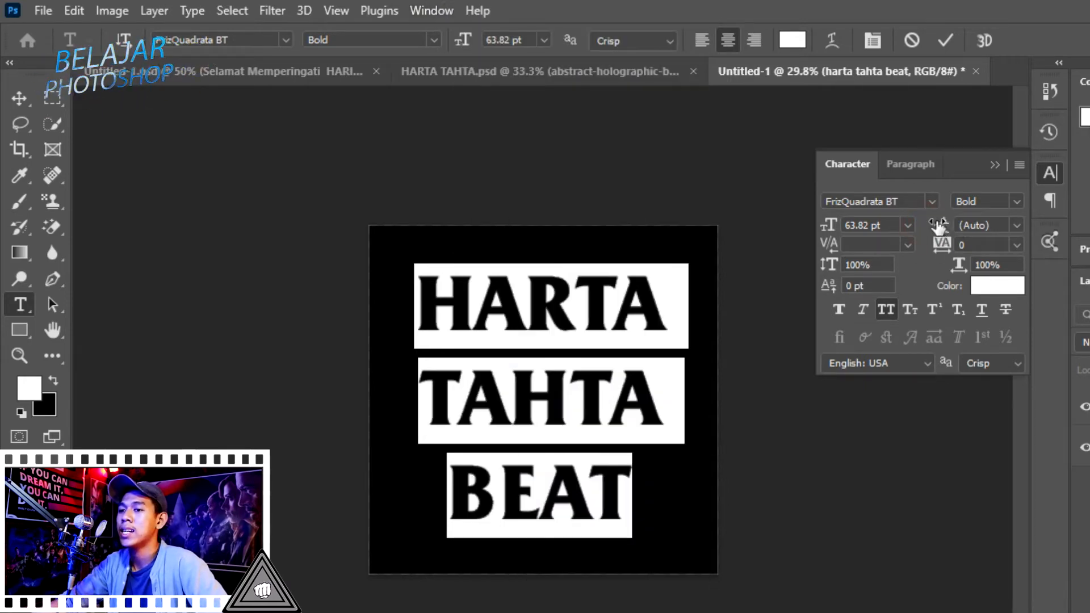
pyautogui.moveTo(939, 227); pyautogui.dragTo(918, 217)
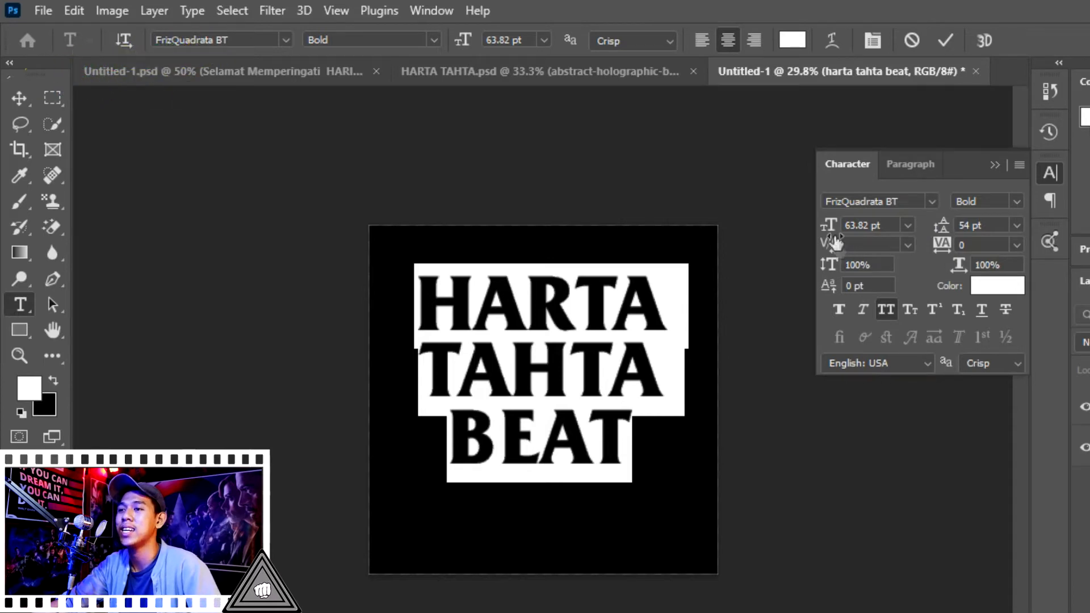
pyautogui.click(945, 41)
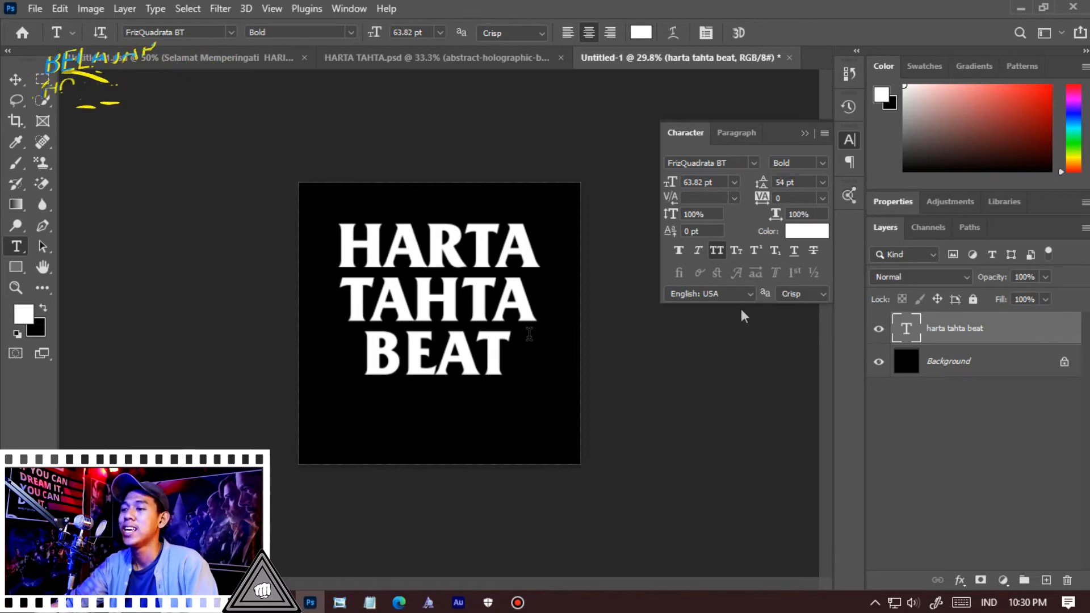
# Convert the text layer to a smart object and warp it with the Flag style at a bend of about -10.4%
pyautogui.rightClick(1041, 335)
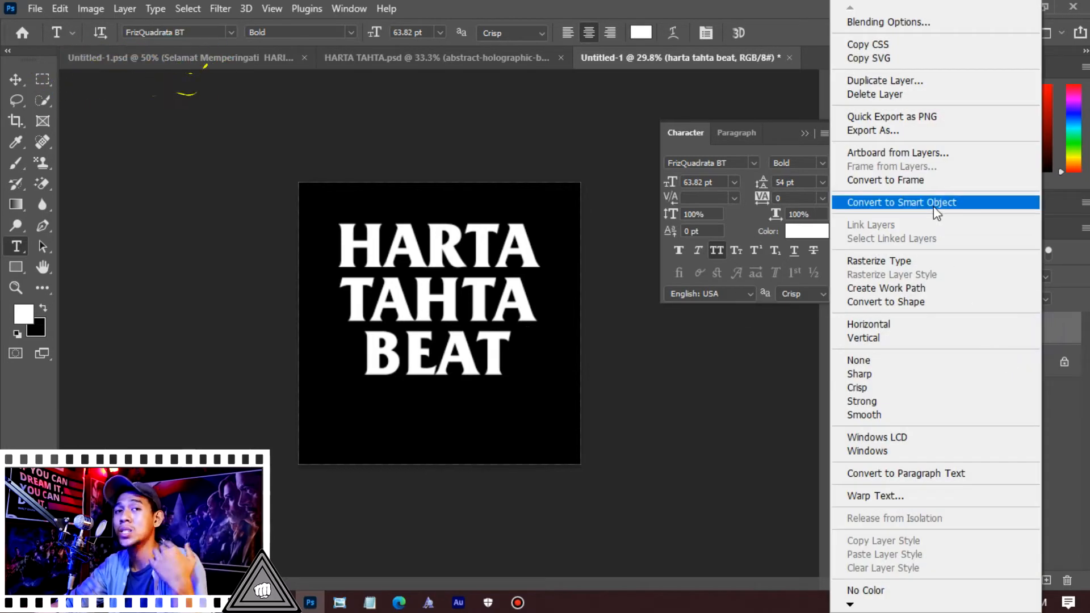
pyautogui.click(938, 205)
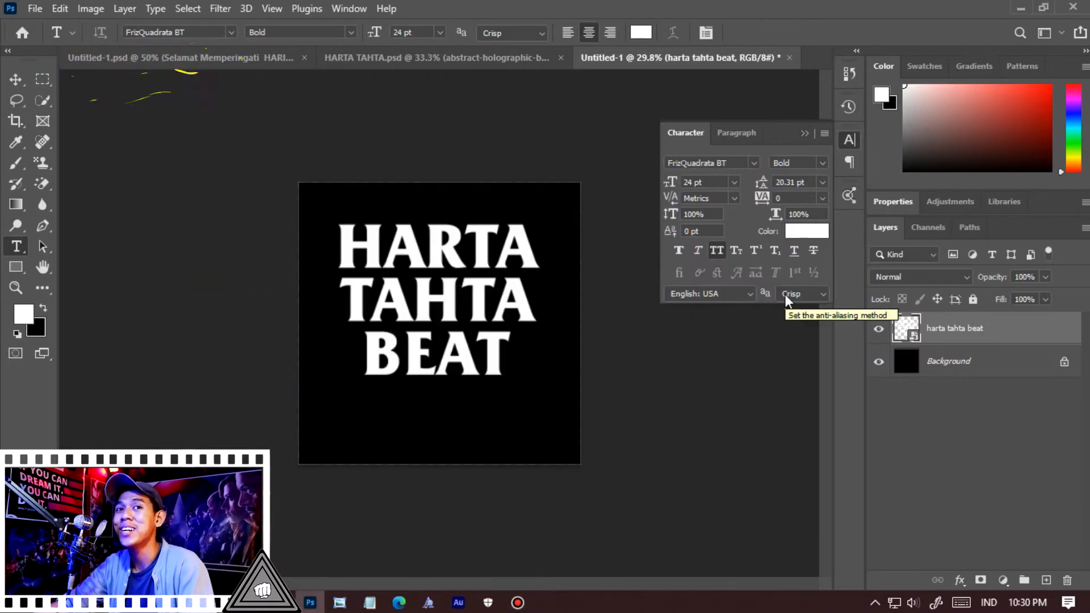
pyautogui.press('v')
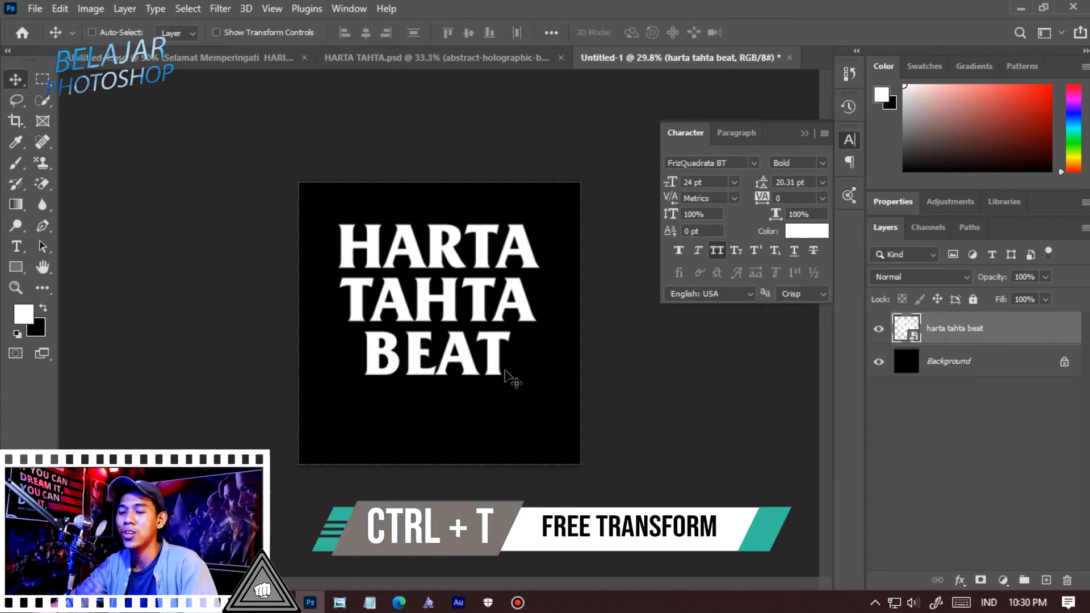
pyautogui.hotkey('ctrl', 't')
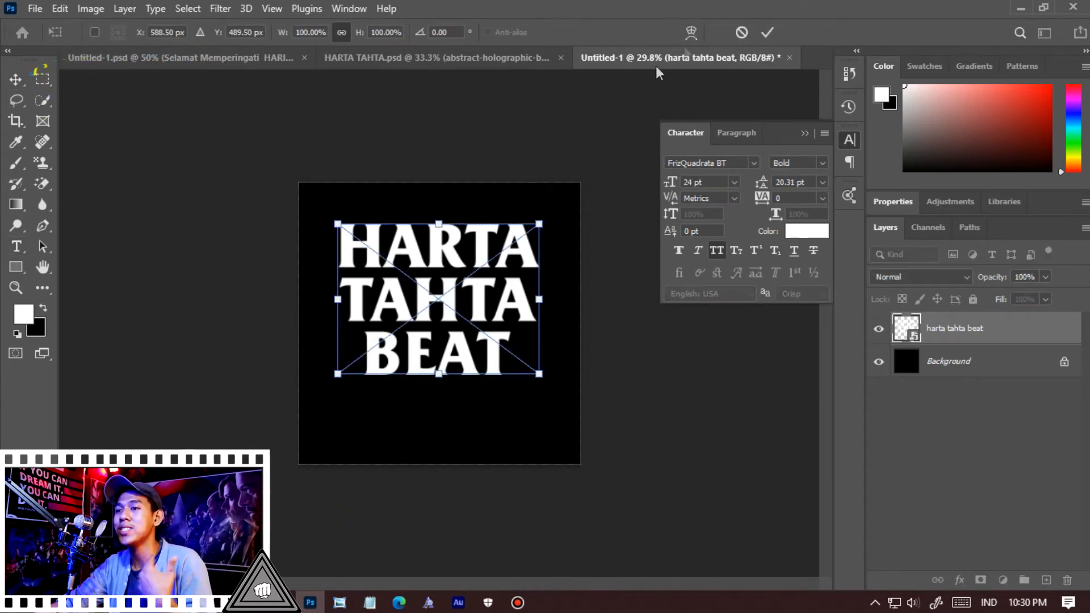
pyautogui.click(691, 34)
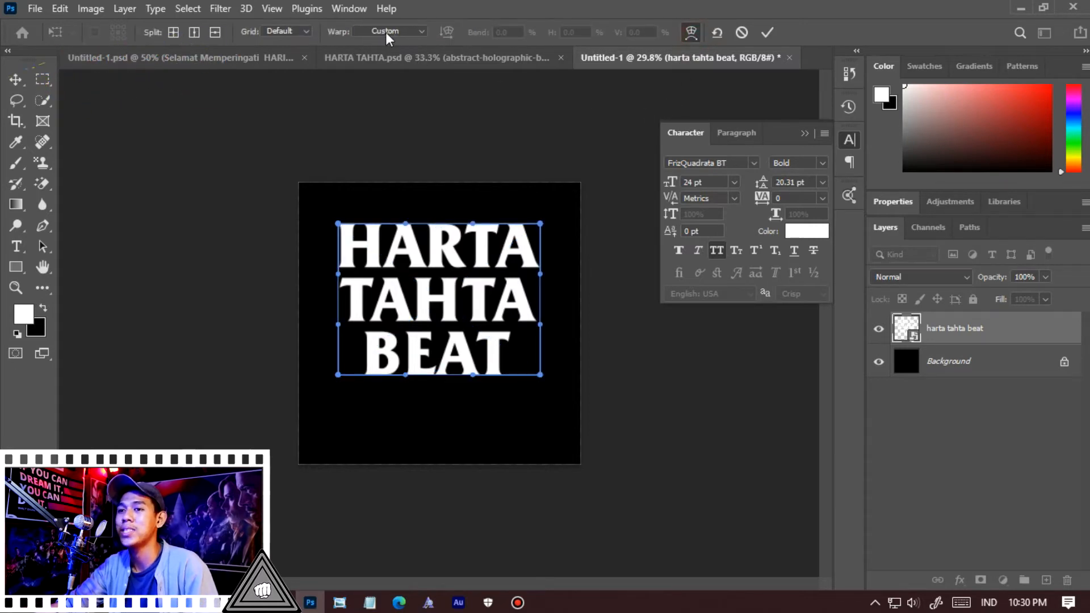
pyautogui.click(386, 32)
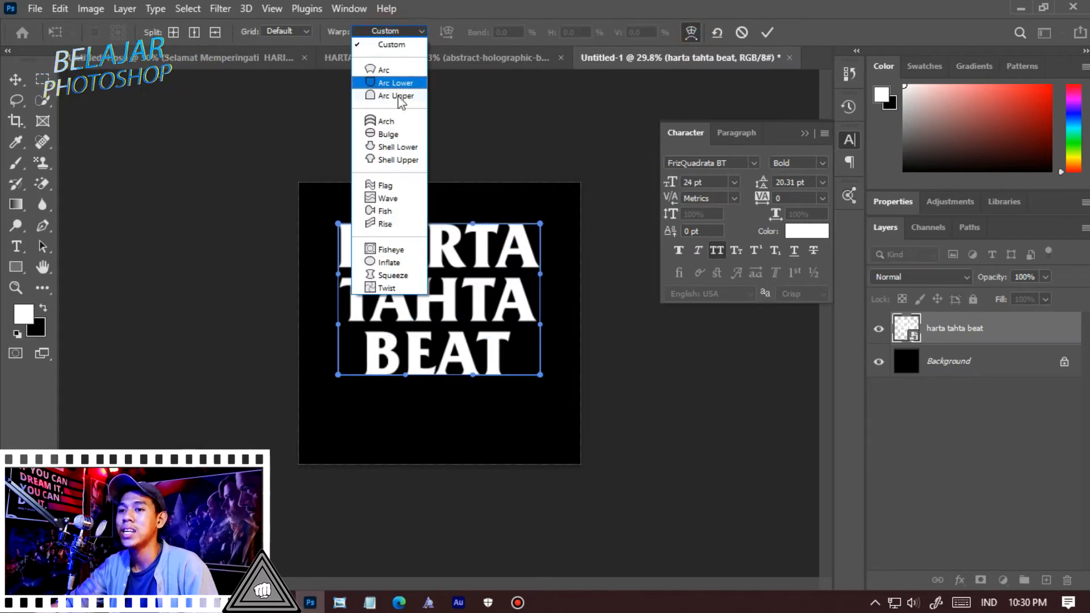
pyautogui.click(405, 187)
pyautogui.moveTo(390, 177); pyautogui.dragTo(410, 235)
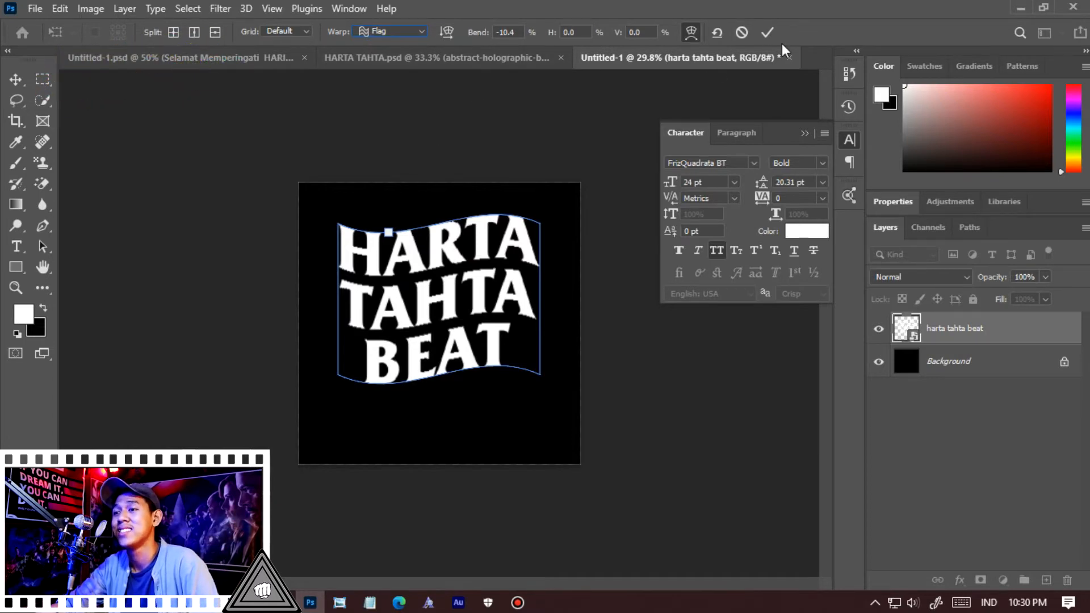
pyautogui.click(770, 32)
# Move the warped text slightly down to the canvas centre and enlarge it proportionally so it fills more of the canvas
pyautogui.moveTo(476, 287); pyautogui.dragTo(476, 301)
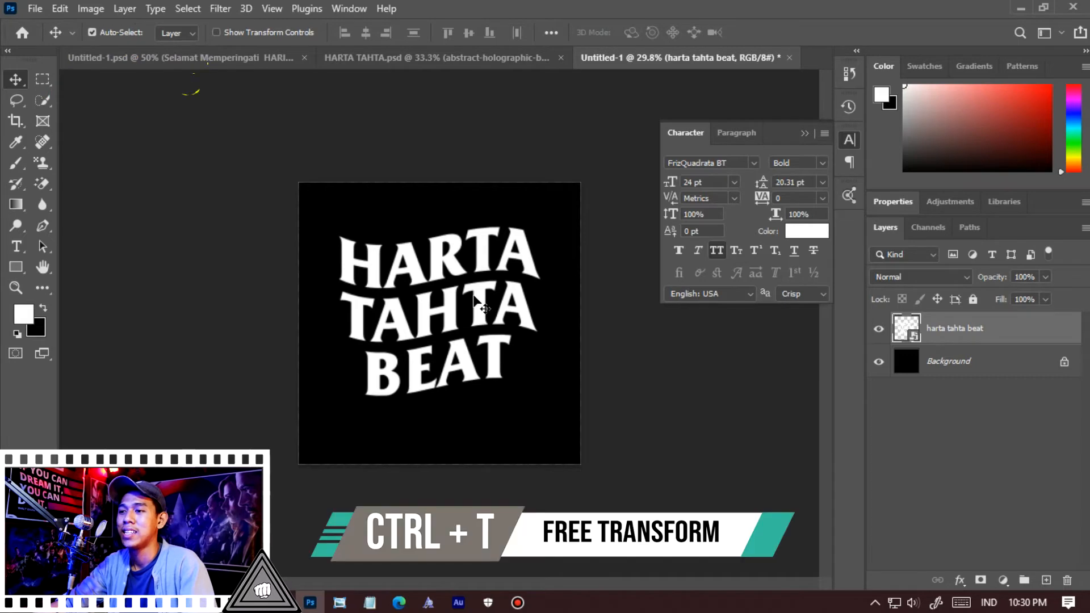
pyautogui.hotkey('ctrl', 't')
pyautogui.moveTo(542, 207); pyautogui.dragTo(556, 192)
pyautogui.press('Return')
pyautogui.scroll(4, 478, 278)
pyautogui.scroll(-2, 479, 280)
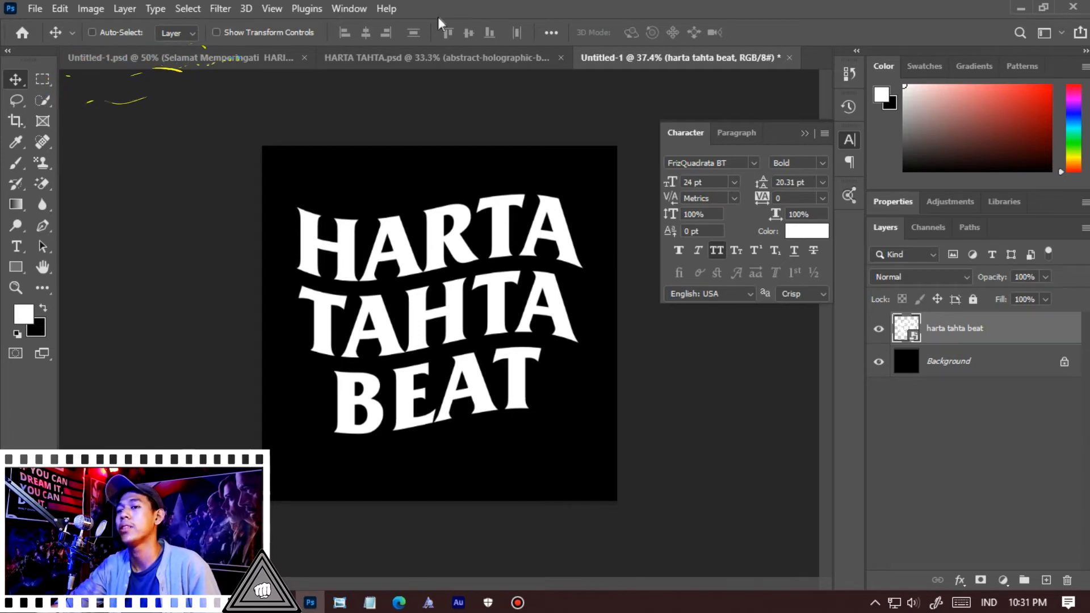
# Check the colouring of the finished HARTA TAHTA.psd design and place the abstract-holographic-background-vector image above the text, covering the new document's canvas
pyautogui.click(456, 55)
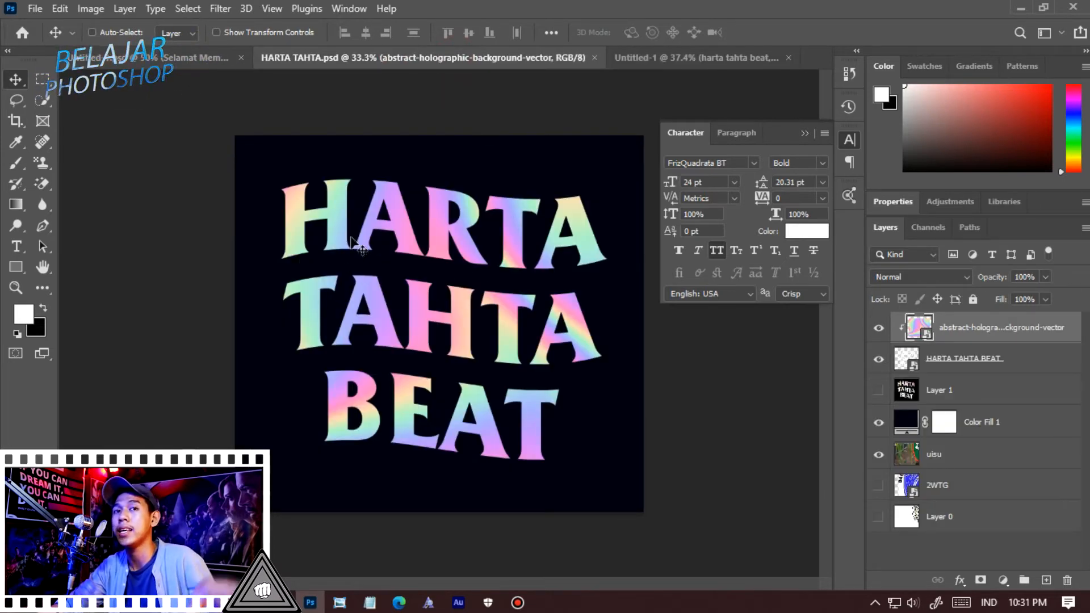
pyautogui.click(693, 65)
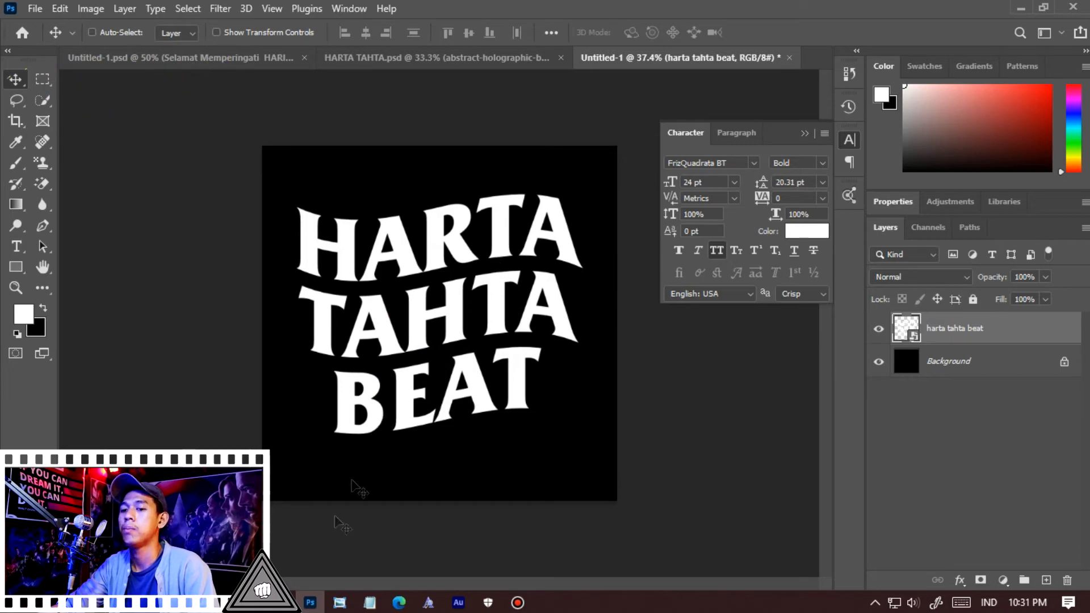
pyautogui.moveTo(281, 602)
pyautogui.click(91, 533)
pyautogui.click(277, 216)
pyautogui.moveTo(389, 15); pyautogui.dragTo(606, 187)
pyautogui.click(486, 154)
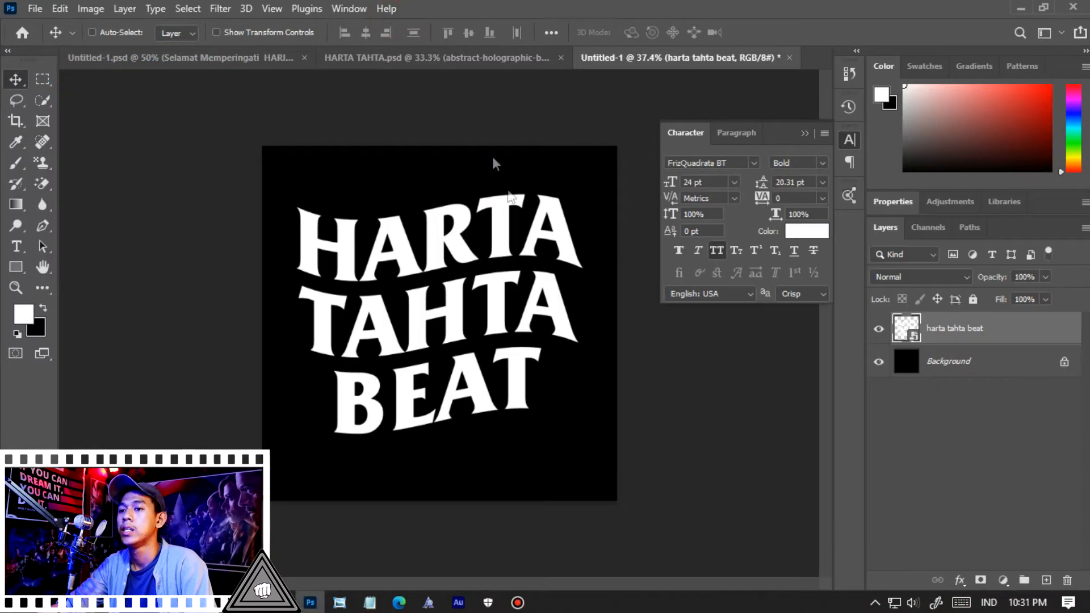
pyautogui.doubleClick(523, 235)
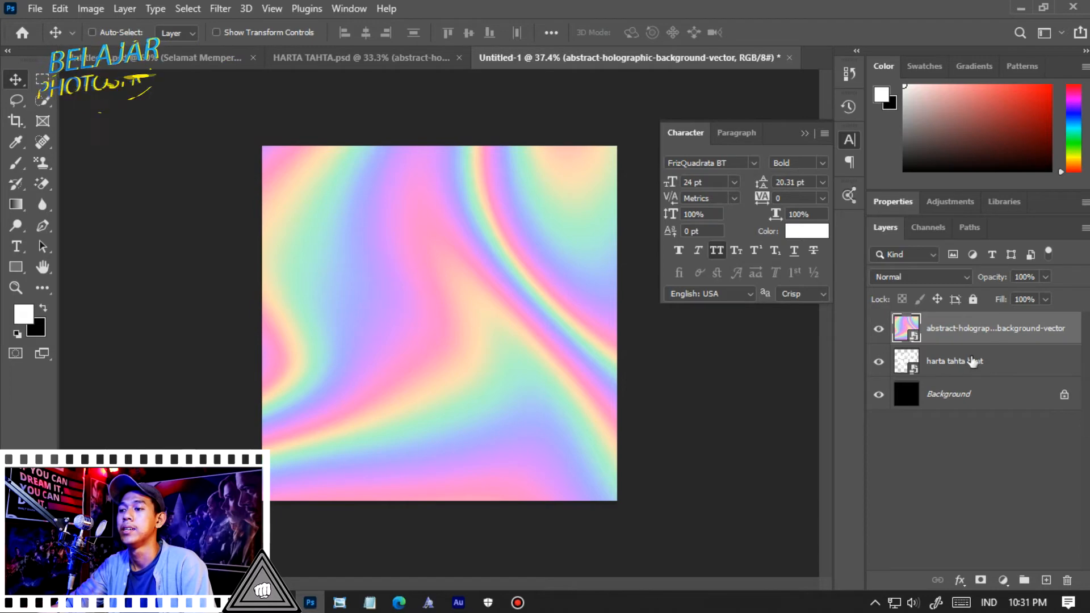
# Clip the abstract-holographic-background-vector layer to the harta tahta beat text and shift the image to adjust the colours in the letters
pyautogui.rightClick(994, 330)
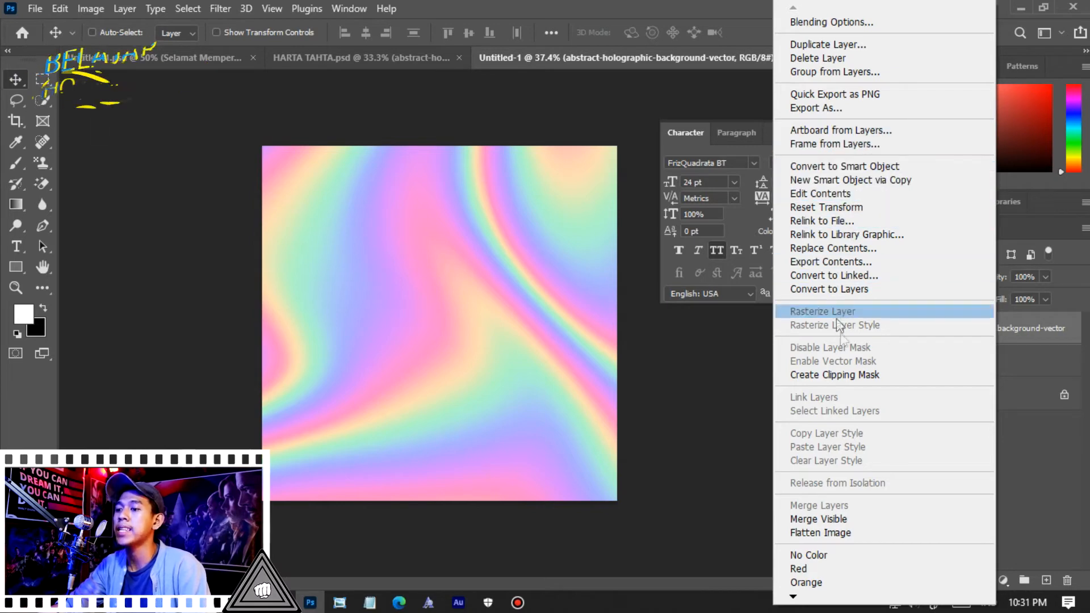
pyautogui.click(859, 376)
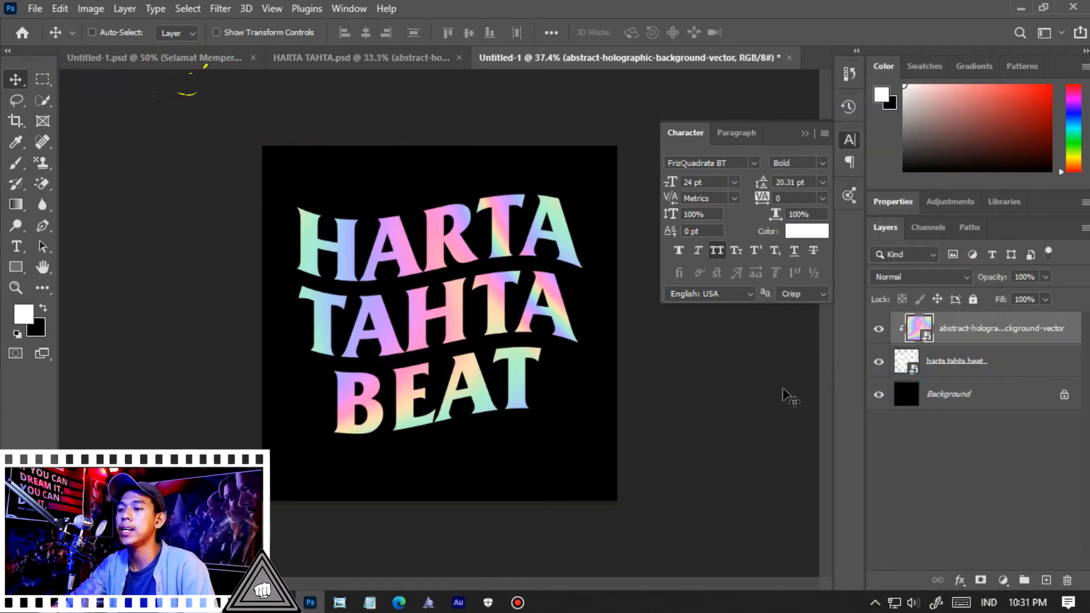
pyautogui.moveTo(525, 347); pyautogui.dragTo(484, 300)
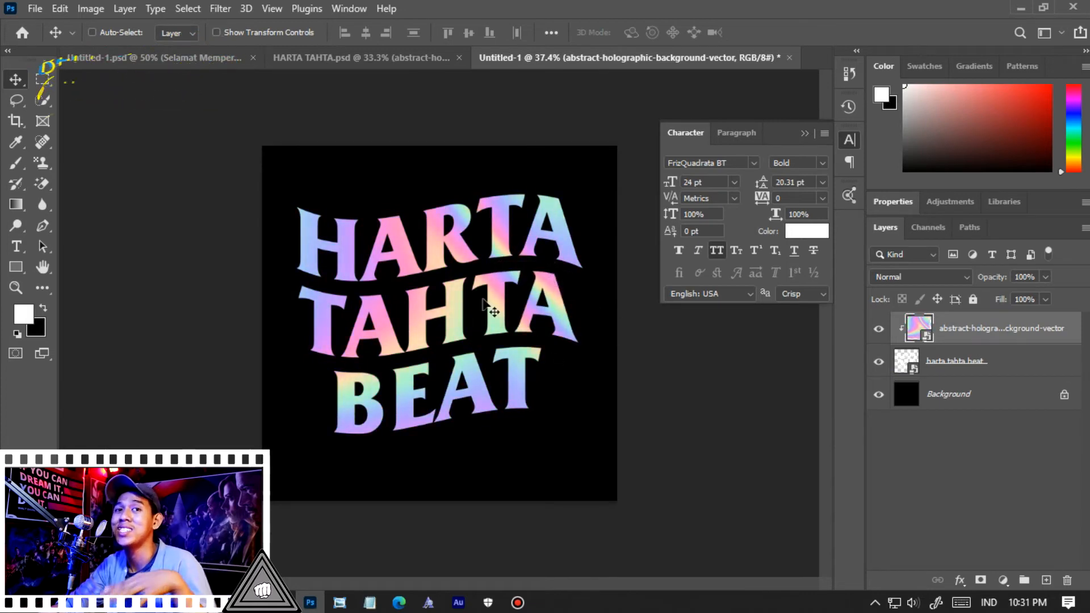
pyautogui.moveTo(528, 392); pyautogui.dragTo(490, 364)
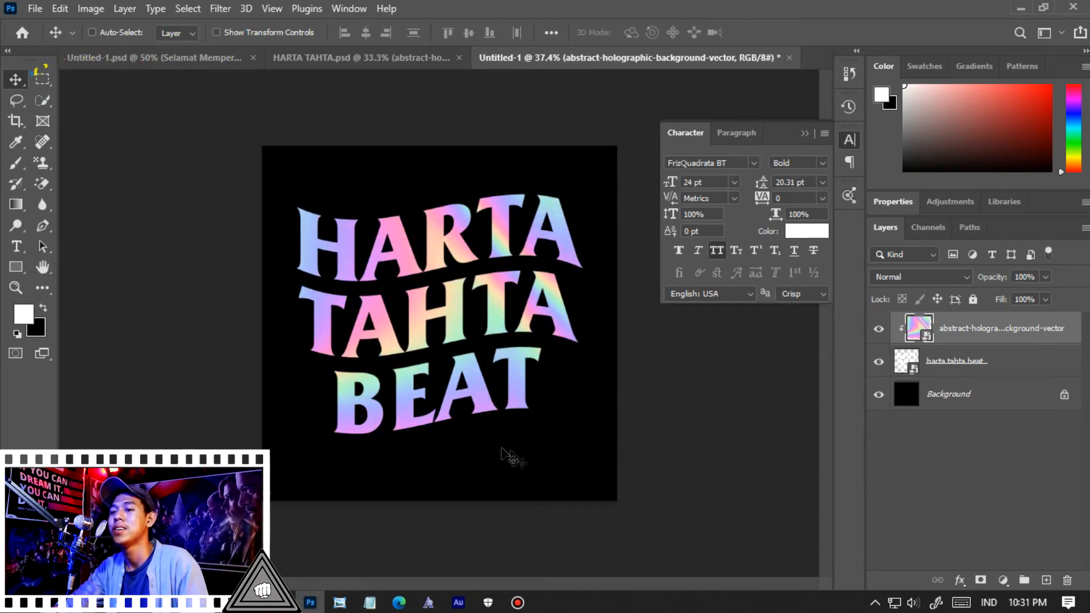
# Enlarge the warped harta tahta beat text slightly and proportionally around its centre
pyautogui.click(1007, 369)
pyautogui.hotkey('ctrl', 't')
pyautogui.moveTo(583, 163); pyautogui.dragTo(597, 152)
pyautogui.press('Return')
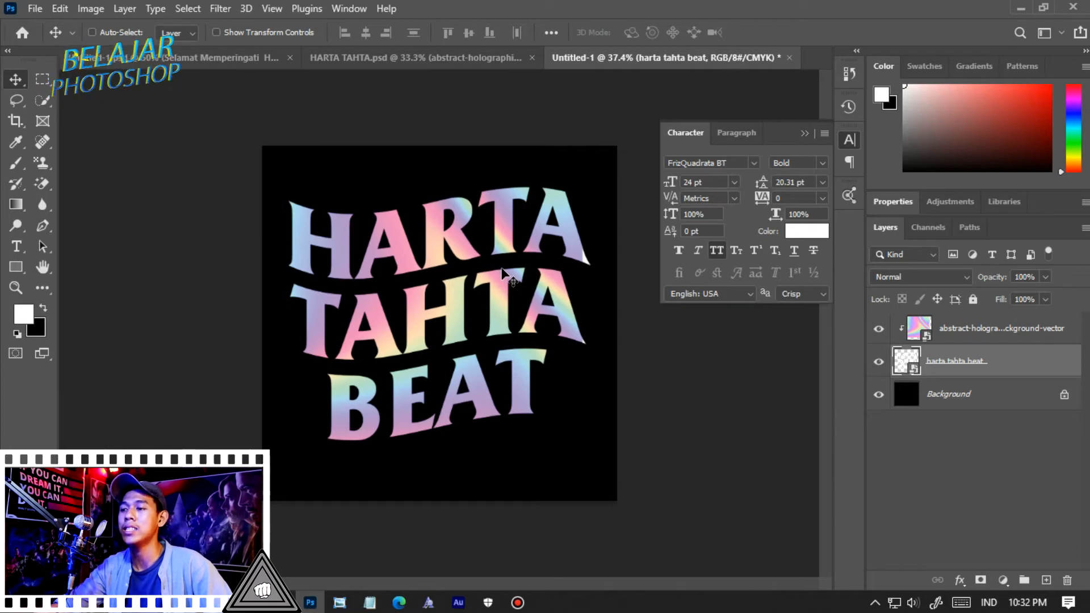
# Open the contents of the harta tahta beat smart object and add a black Solid Color fill layer beneath its text
pyautogui.doubleClick(909, 362)
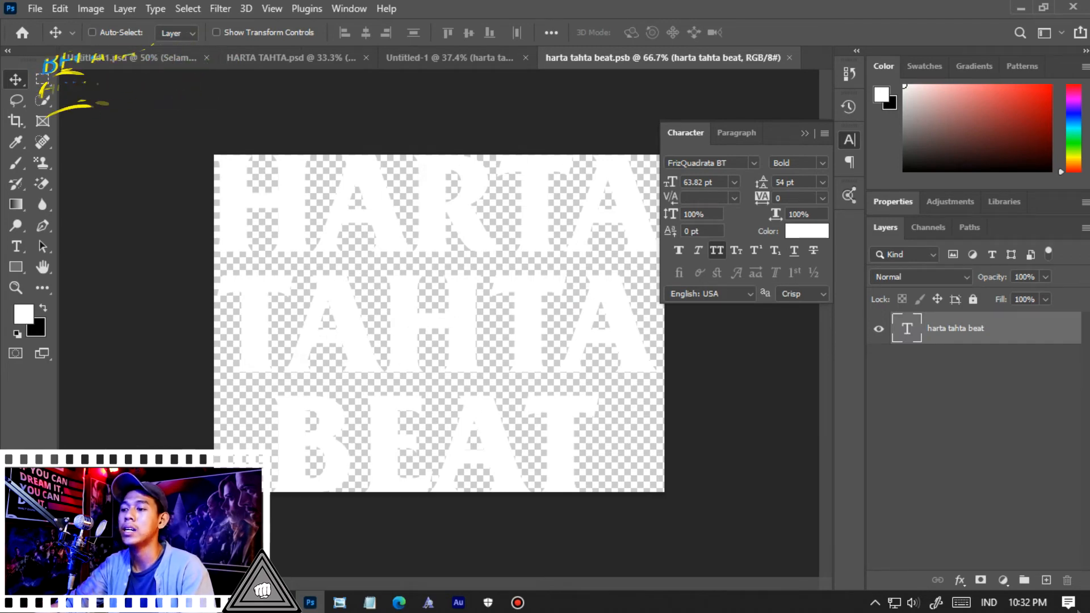
pyautogui.click(1003, 579)
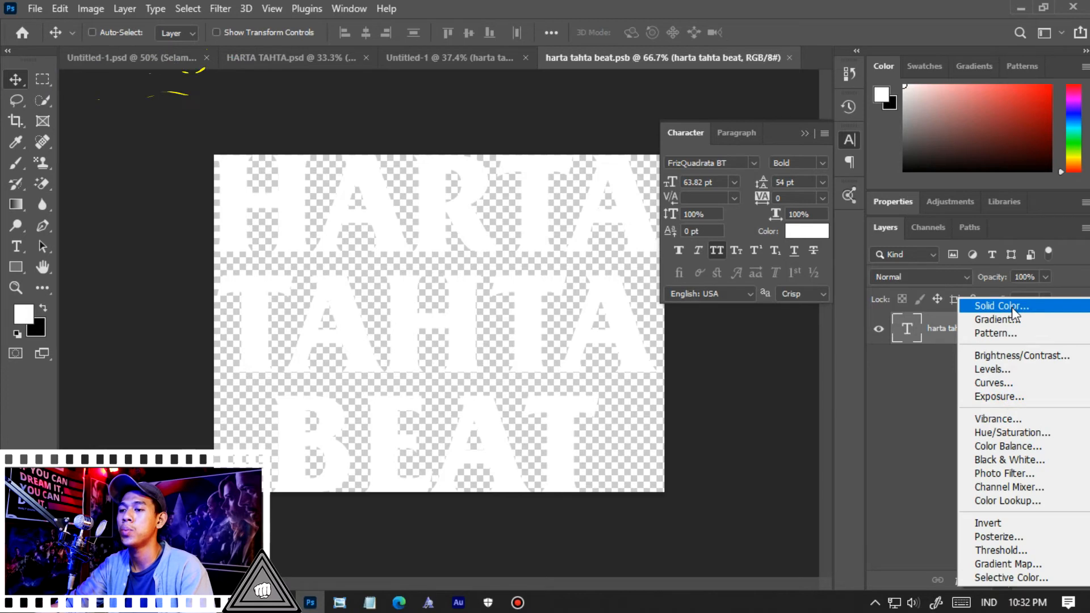
pyautogui.click(1012, 308)
pyautogui.moveTo(813, 286); pyautogui.dragTo(832, 397)
pyautogui.click(969, 185)
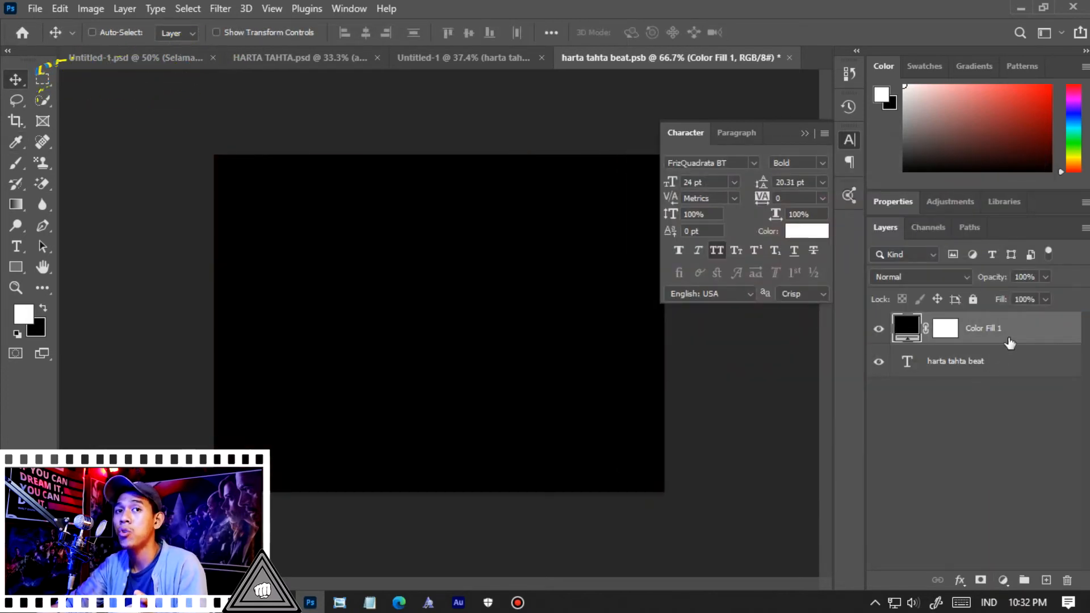
pyautogui.moveTo(1010, 341); pyautogui.dragTo(1011, 386)
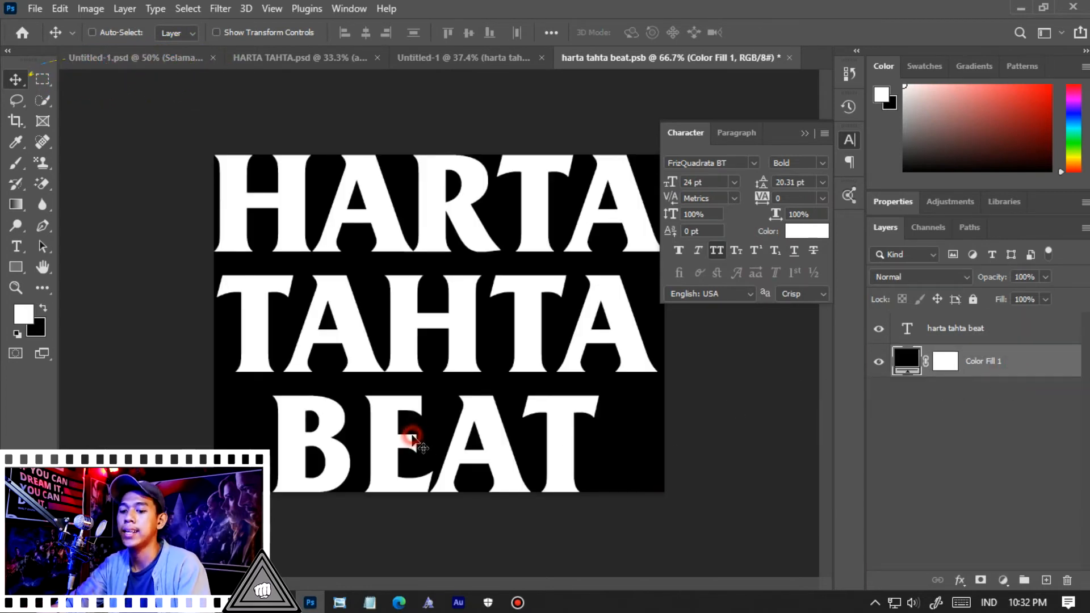
# Replace the word BEAT with WANITA in the smart object's text using the Horizontal Type tool
pyautogui.click(16, 247)
pyautogui.rightClick(17, 248)
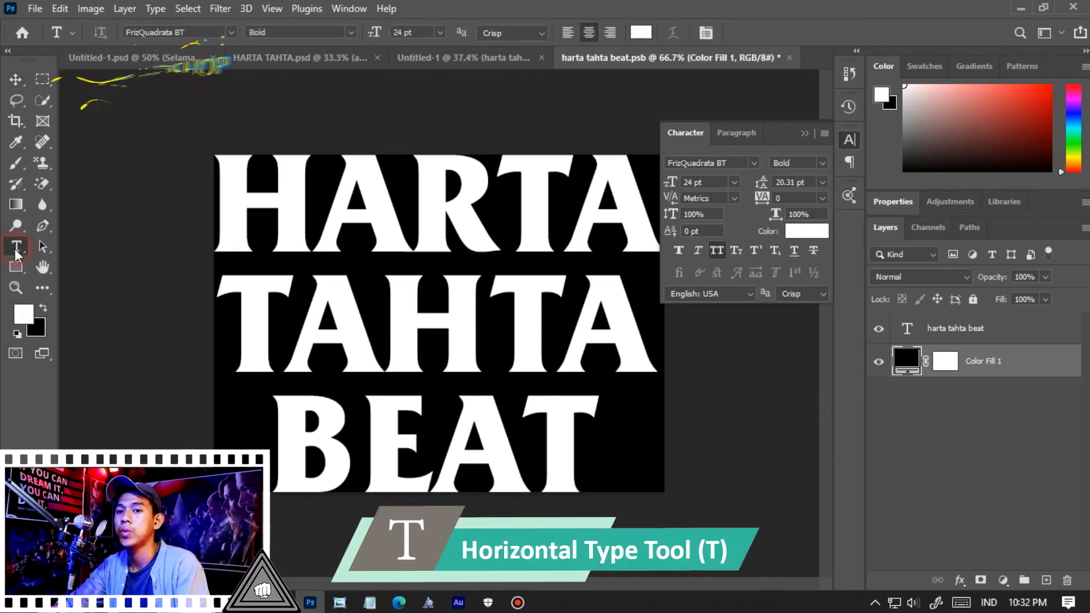
pyautogui.click(97, 247)
pyautogui.click(409, 429)
pyautogui.doubleClick(409, 430)
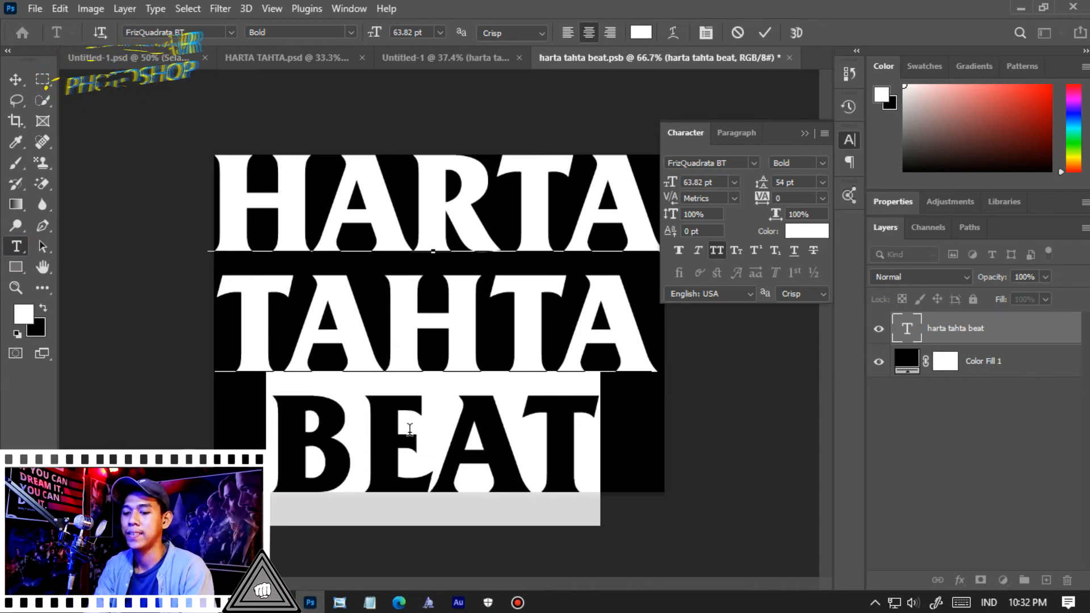
pyautogui.write('WANITA')
pyautogui.hotkey('ctrl', 'Return')
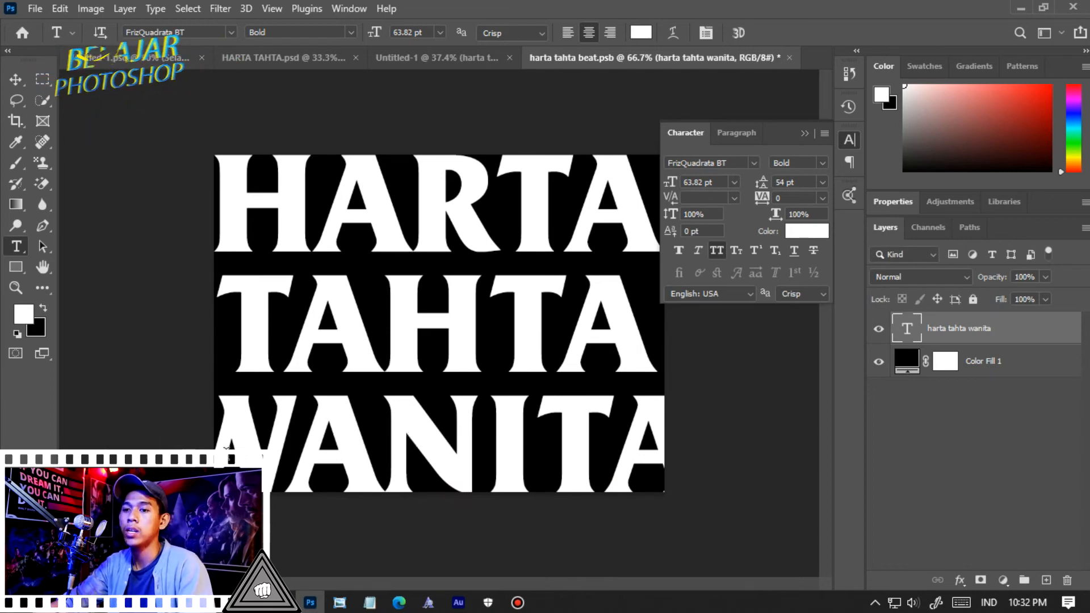
# Save the edited smart object contents, check the updated design in the Untitled-1 document and return to harta tahta beat.psb
pyautogui.press('v')
pyautogui.click(437, 57)
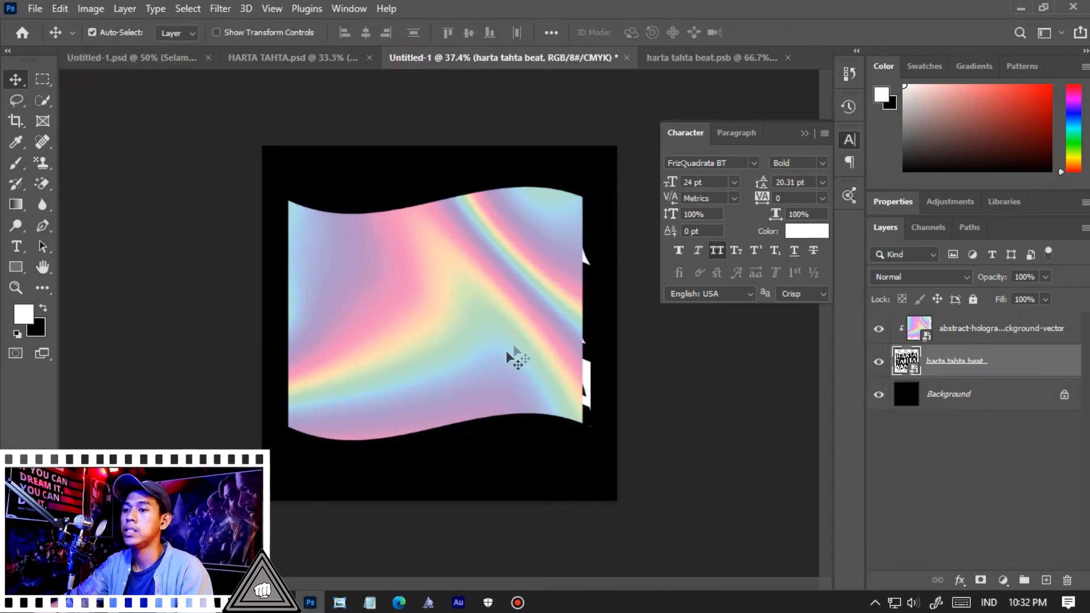
pyautogui.moveTo(489, 352); pyautogui.dragTo(651, 233)
pyautogui.scroll(-3, 738, 397)
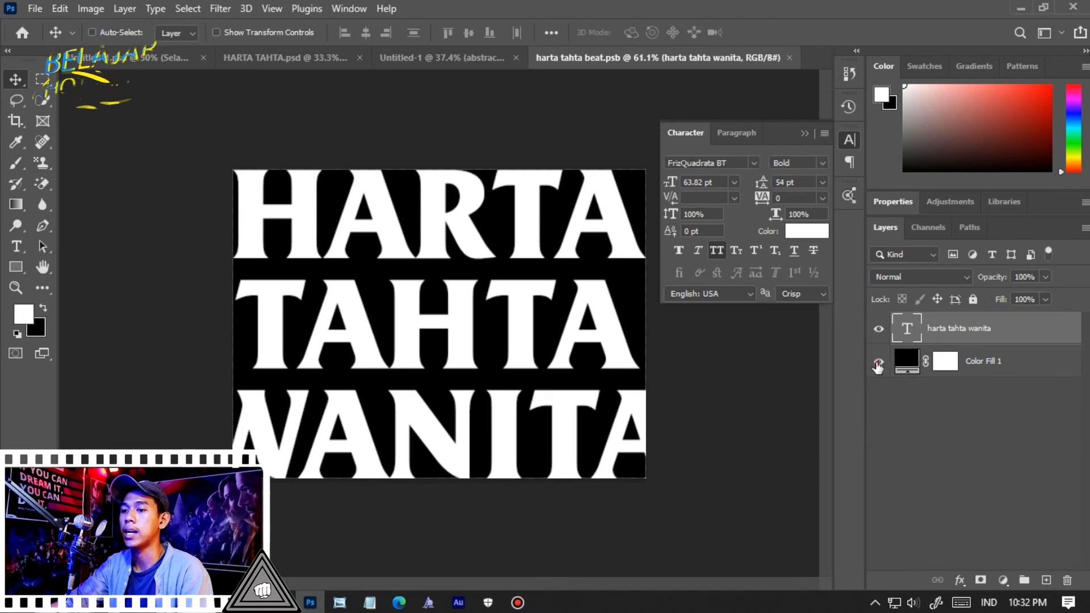
# Hide the black fill layer behind the text in harta tahta beat.psb
pyautogui.click(878, 362)
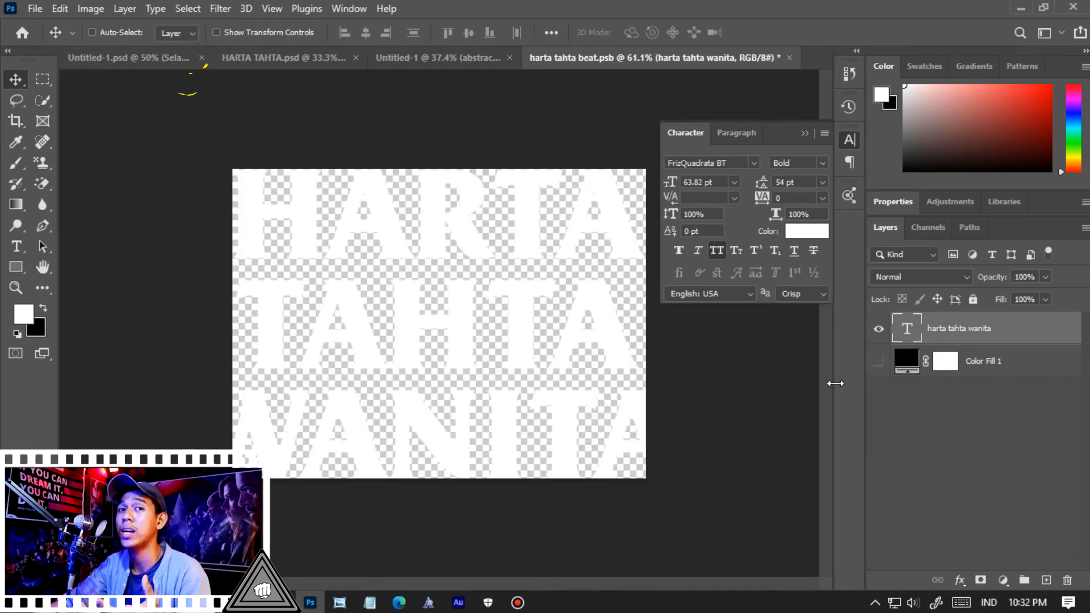
pyautogui.press('ctrl')
pyautogui.click(878, 361)
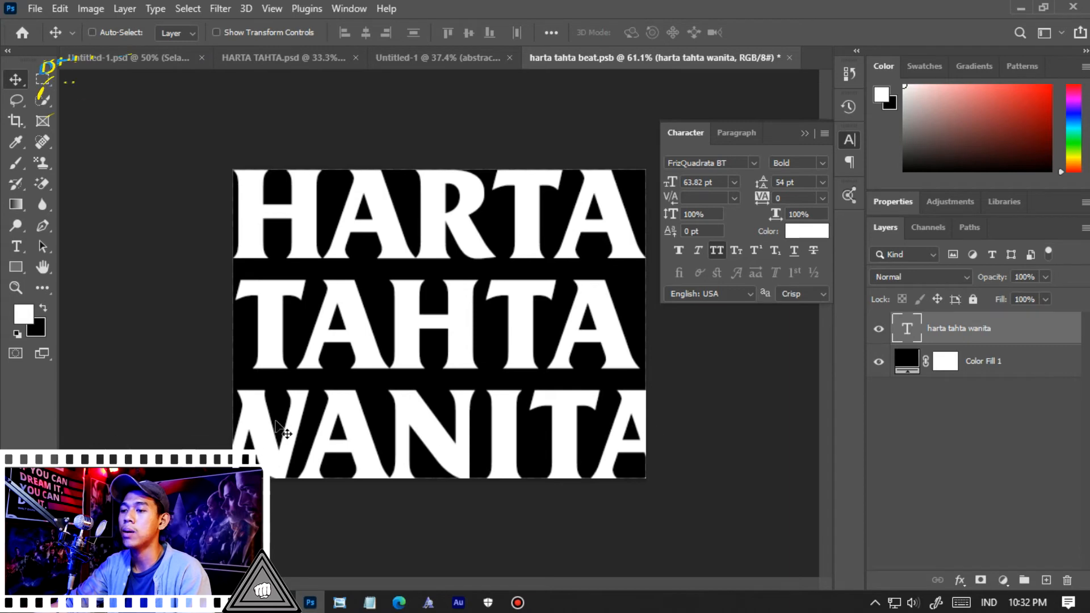
pyautogui.click(878, 361)
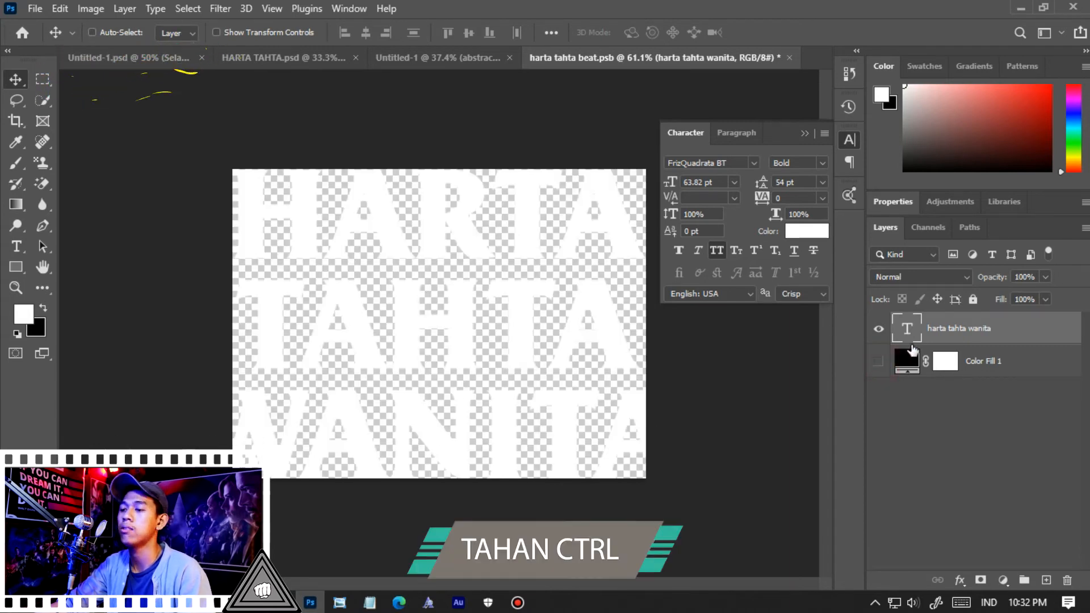
# Load the harta tahta wanita text as a selection and crop the canvas to it so the whole word WANITA fits
pyautogui.keyDown('ctrl'); pyautogui.click(907, 341); pyautogui.keyUp('ctrl')
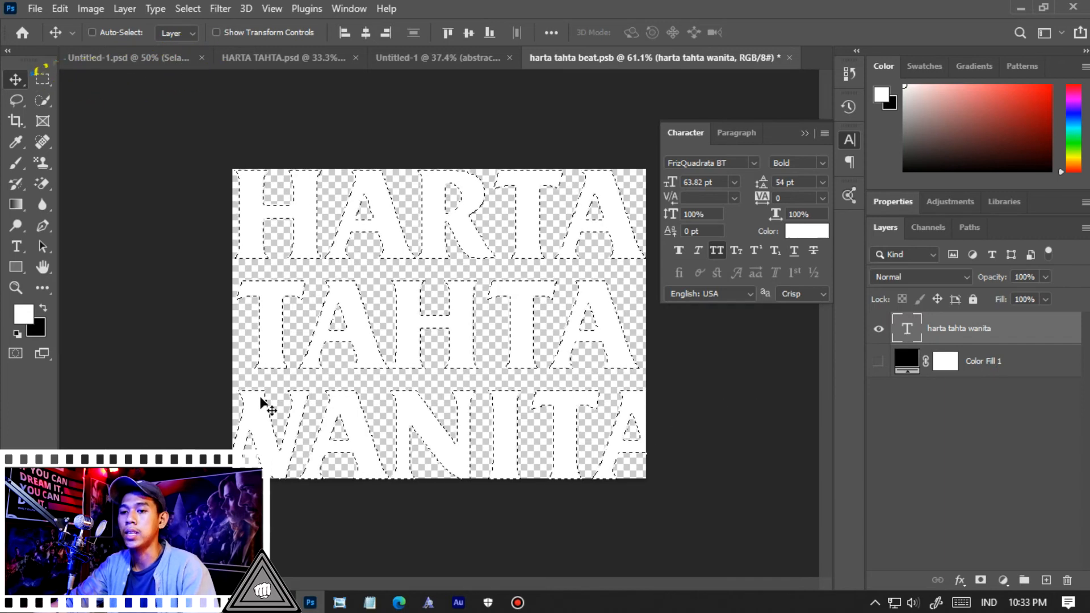
pyautogui.press('c')
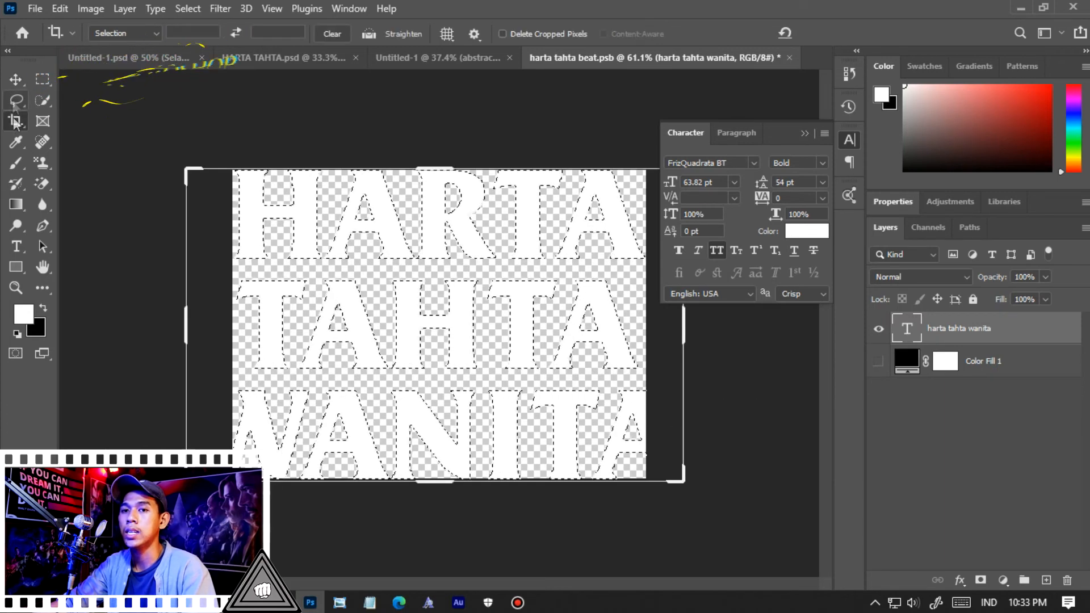
pyautogui.rightClick(15, 122)
pyautogui.click(94, 121)
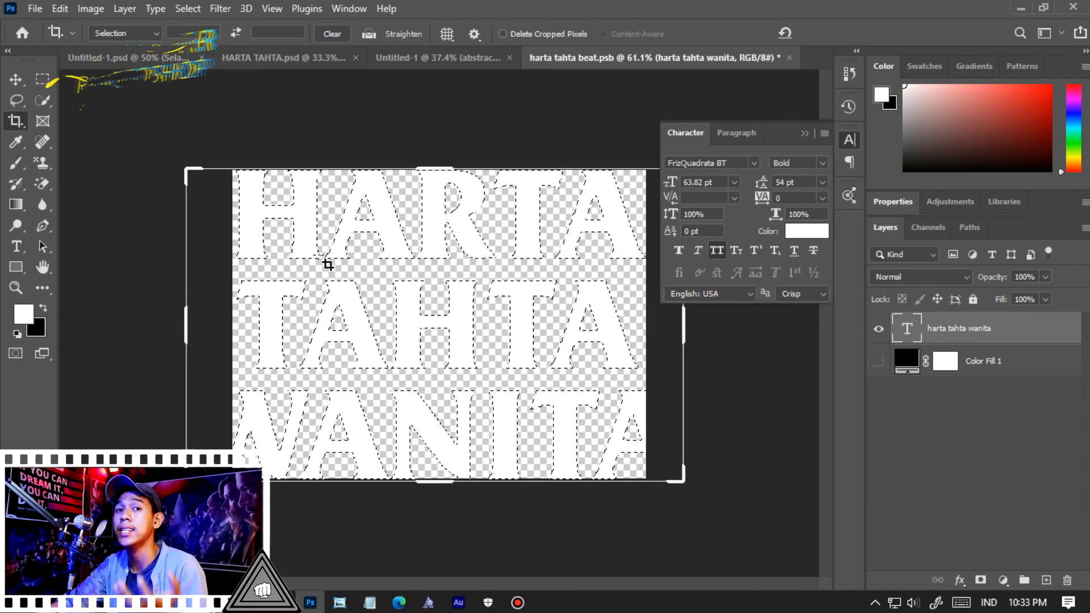
pyautogui.click(341, 250)
pyautogui.press('Return')
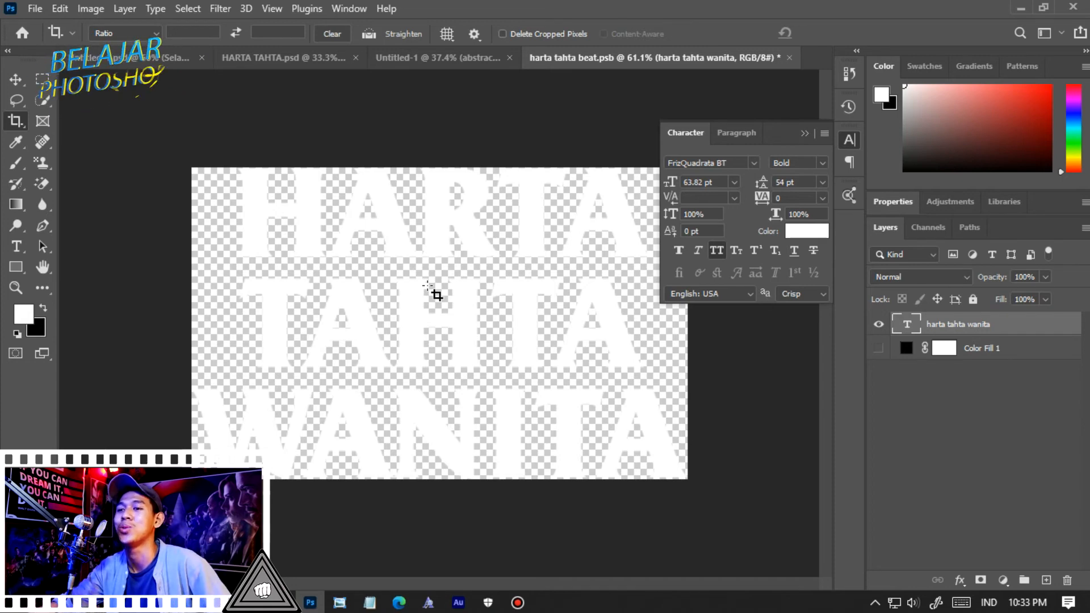
# Save the cropped smart object contents and return to the unsaved Untitled-1 document
pyautogui.press('v')
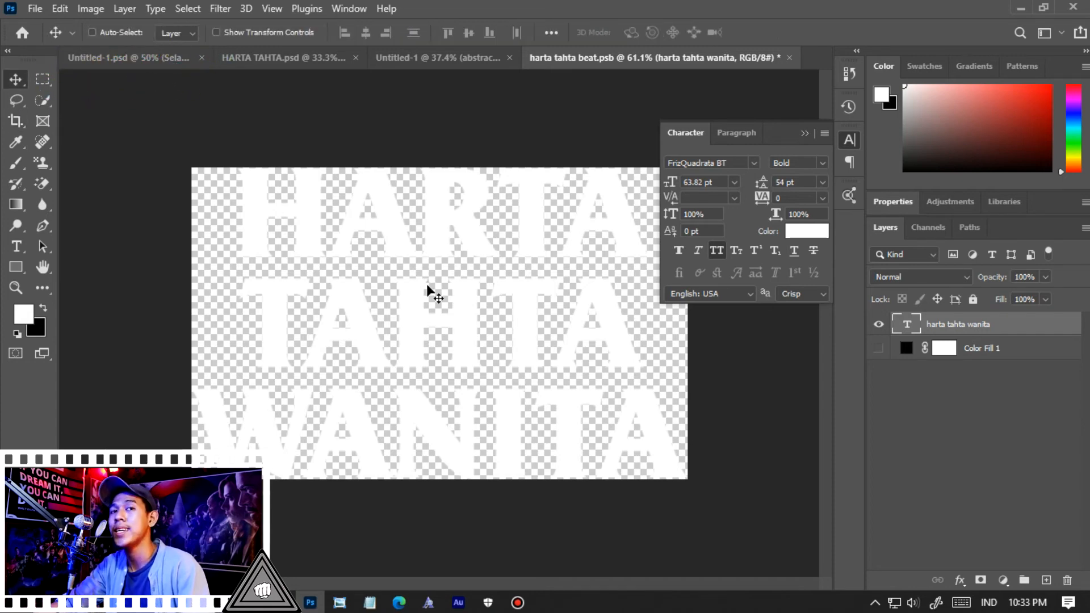
pyautogui.hotkey('ctrl', 's')
pyautogui.click(464, 63)
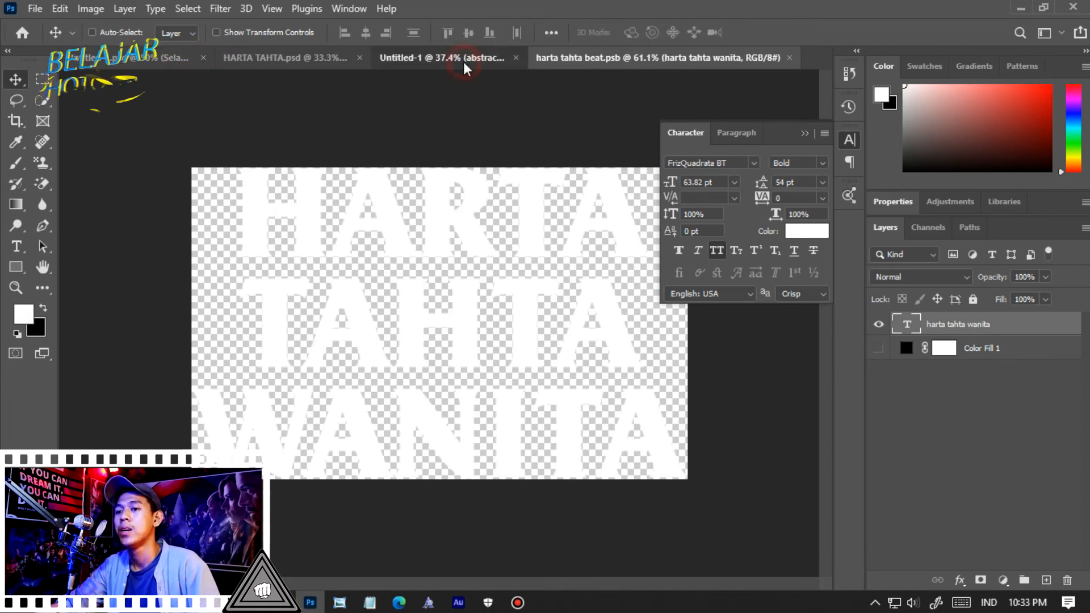